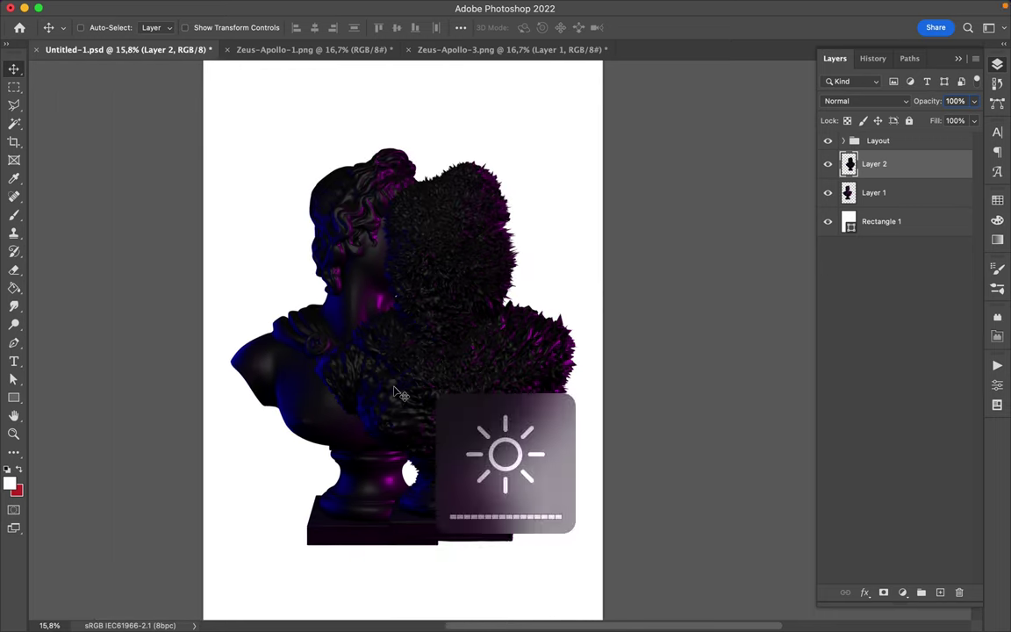
- Add a Color Balance adjustment that pushes the midtones fully toward cyan and toward green
{"action": "left_click", "coordinate": [902, 592]}
{"action": "left_click", "coordinate": [932, 449]}
{"action": "left_click_drag", "start_coordinate": [851, 426], "coordinate": [777, 427]}
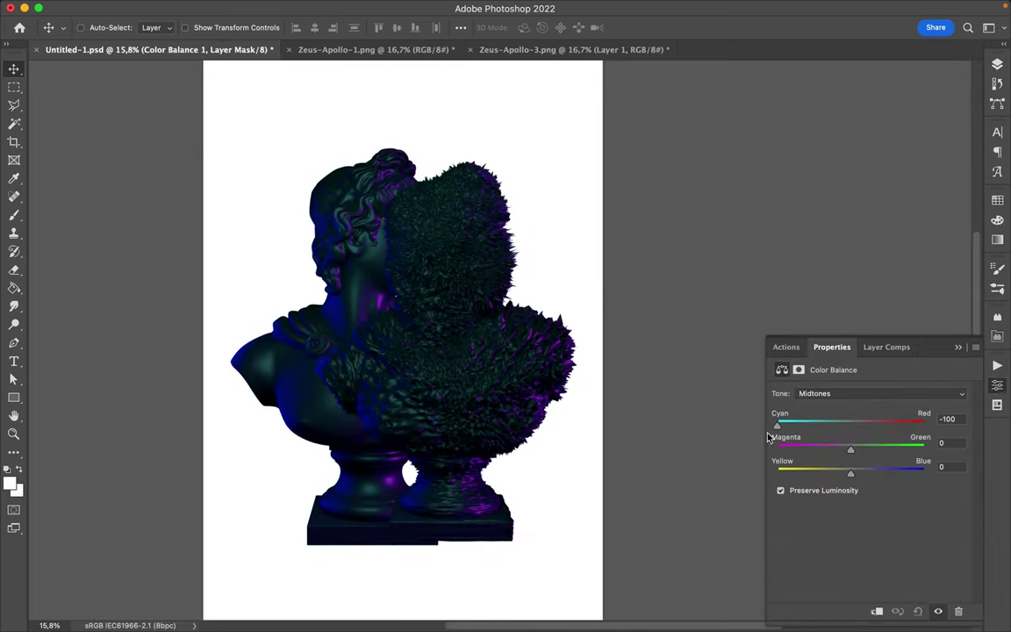
{"action": "left_click_drag", "start_coordinate": [850, 450], "coordinate": [909, 451]}
- Tune shadows and highlights toward cyan/green, then copy the adjustment above Layer 1
{"action": "left_click", "coordinate": [851, 394]}
{"action": "left_click", "coordinate": [816, 351]}
{"action": "mouse_move", "coordinate": [851, 449]}
{"action": "left_mouse_down"}
{"action": "mouse_move", "coordinate": [802, 451]}
{"action": "mouse_move", "coordinate": [852, 452]}
{"action": "left_mouse_up"}
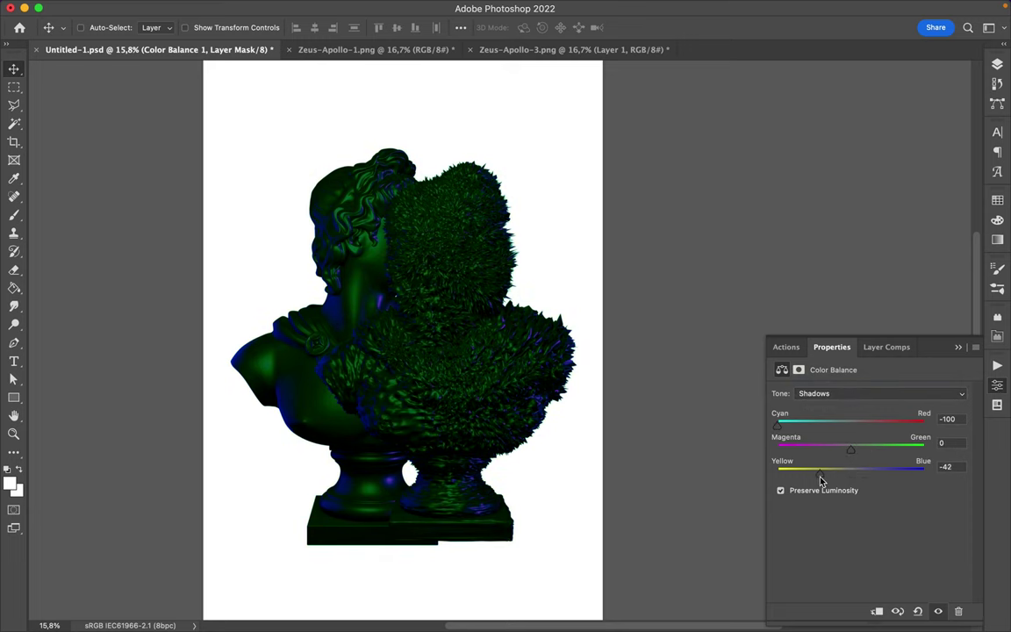
{"action": "left_click", "coordinate": [851, 393]}
{"action": "left_click", "coordinate": [816, 379]}
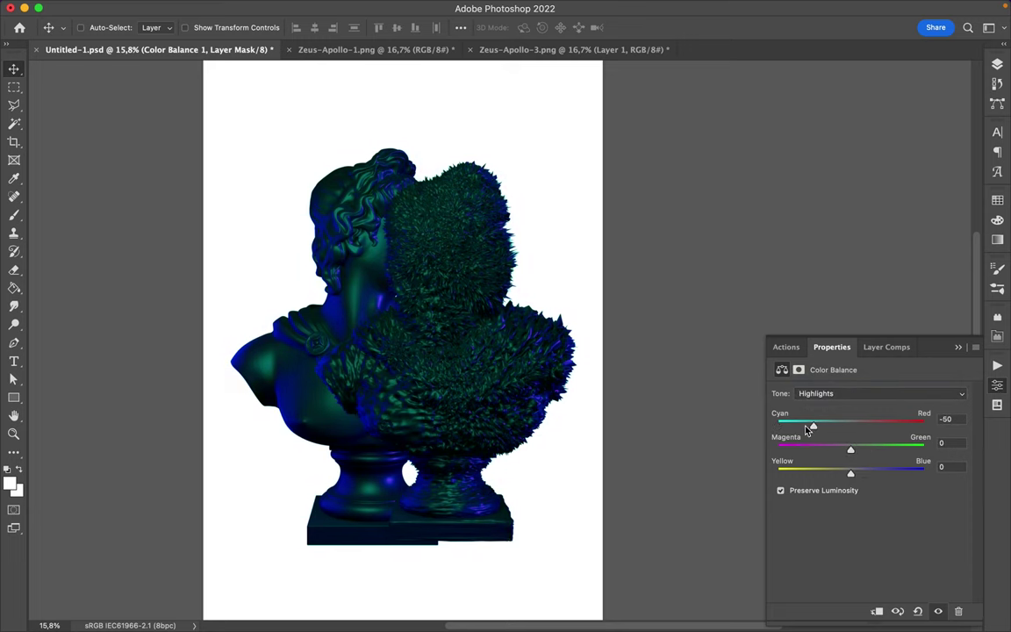
{"action": "left_click_drag", "start_coordinate": [808, 428], "coordinate": [800, 425]}
{"action": "mouse_move", "coordinate": [851, 450]}
{"action": "left_mouse_down"}
{"action": "mouse_move", "coordinate": [794, 450]}
{"action": "mouse_move", "coordinate": [921, 448]}
{"action": "mouse_move", "coordinate": [867, 453]}
{"action": "left_mouse_up"}
{"action": "left_click", "coordinate": [997, 65]}
{"action": "left_click_drag", "start_coordinate": [921, 165], "coordinate": [918, 207]}
- Merge each Color Balance adjustment down into Layer 1 and Layer 2 with Ctrl+E
{"action": "left_click", "coordinate": [901, 250]}
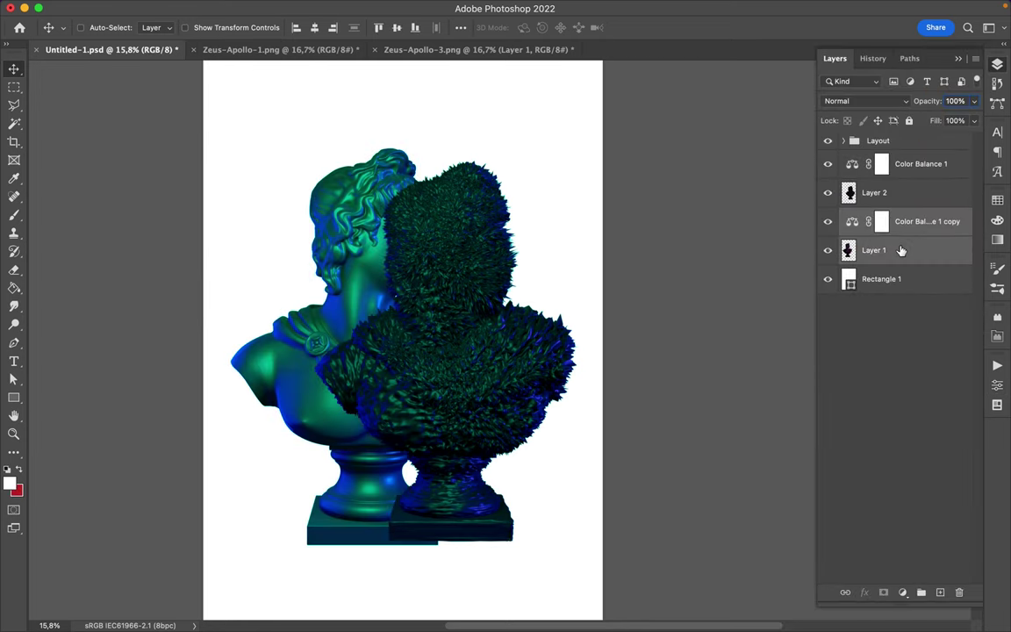
{"action": "key", "text": "ctrl+e"}
{"action": "left_click", "coordinate": [901, 197]}
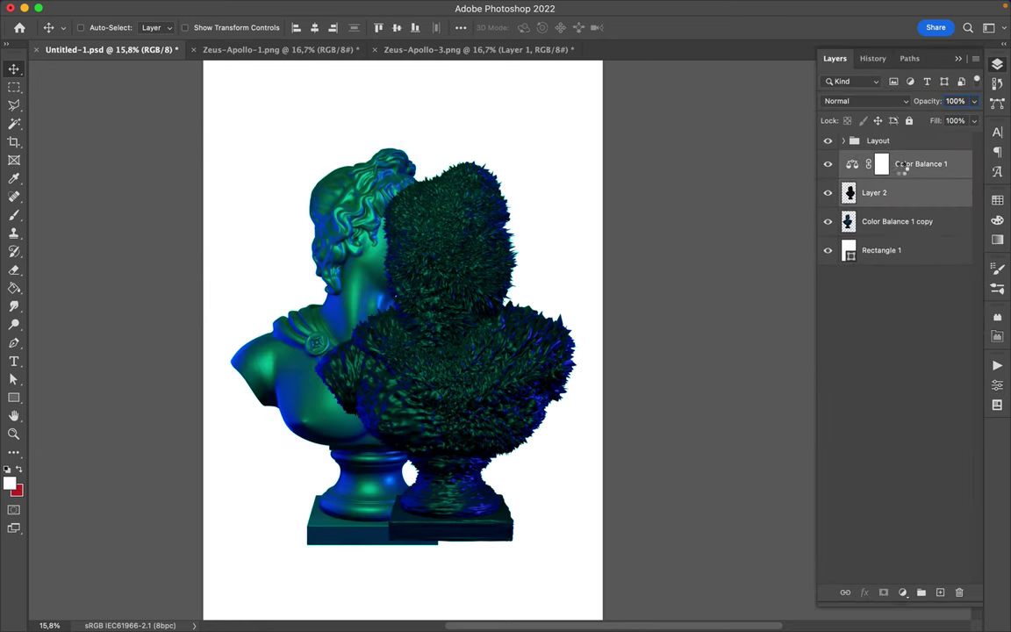
{"action": "key", "text": "ctrl+e"}
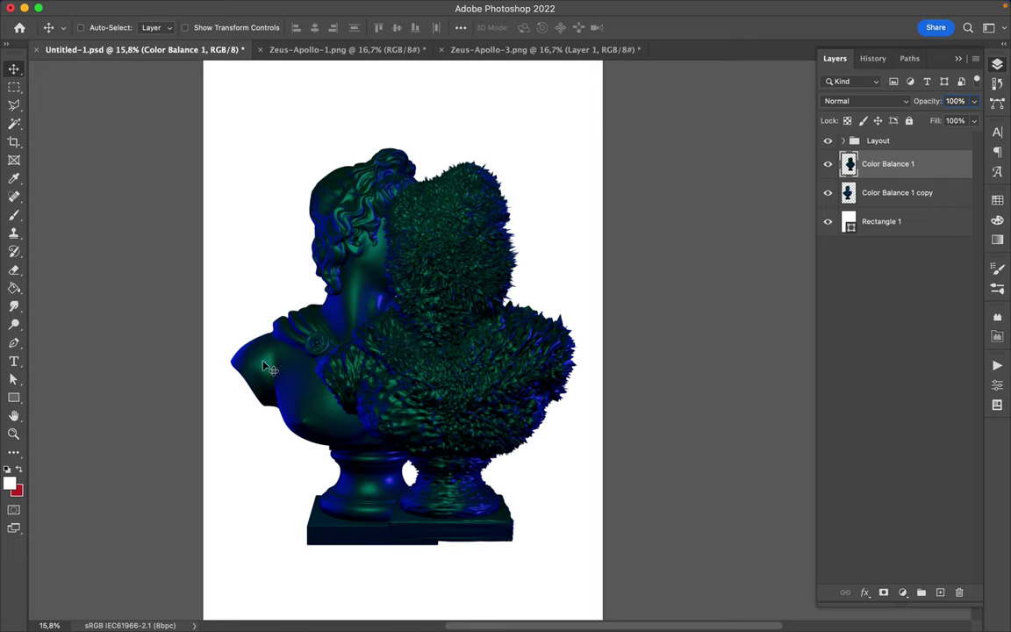
- Sample a blue from the bust's base as the foreground colour and select Rectangle 1
{"action": "key", "text": "i"}
{"action": "mouse_move", "coordinate": [260, 351]}
{"action": "left_mouse_down"}
{"action": "mouse_move", "coordinate": [379, 239]}
{"action": "mouse_move", "coordinate": [367, 206]}
{"action": "left_mouse_up"}
{"action": "left_click_drag", "start_coordinate": [436, 451], "coordinate": [517, 453]}
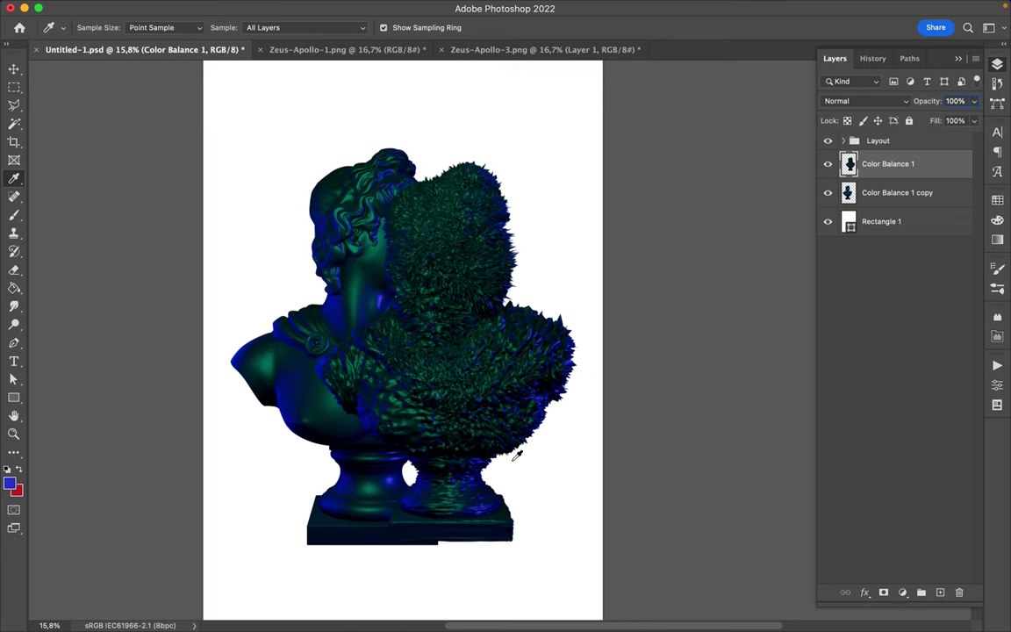
{"action": "key", "text": "v"}
{"action": "key", "text": "ctrl+0"}
{"action": "left_click", "coordinate": [883, 224]}
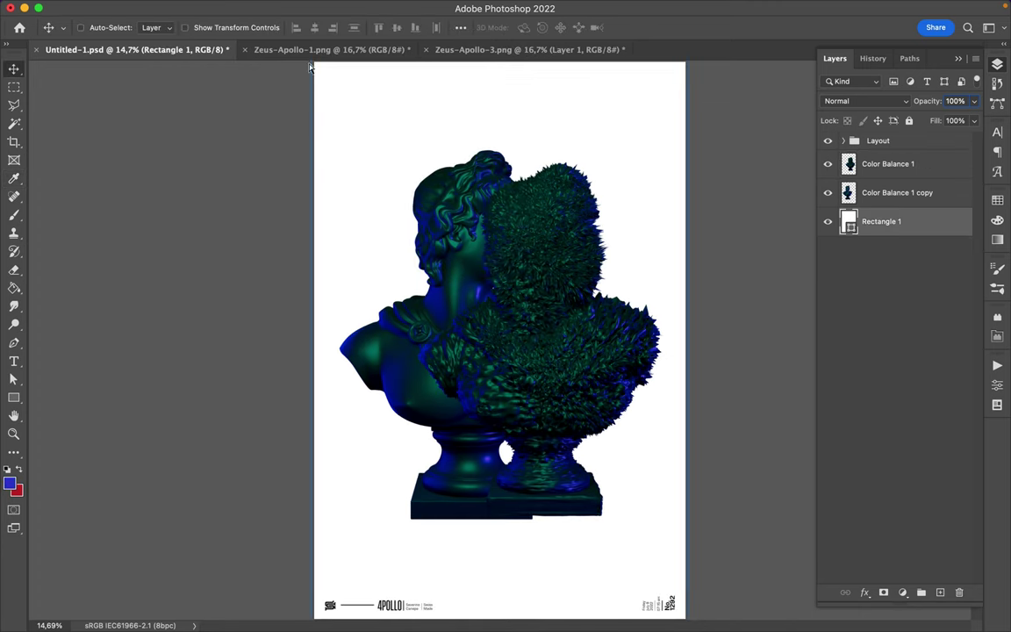
- Give Rectangle 1 a gradient fill with a teal-green swatch on the first stop
{"action": "key", "text": "a"}
{"action": "left_click", "coordinate": [211, 30]}
{"action": "left_click", "coordinate": [177, 55]}
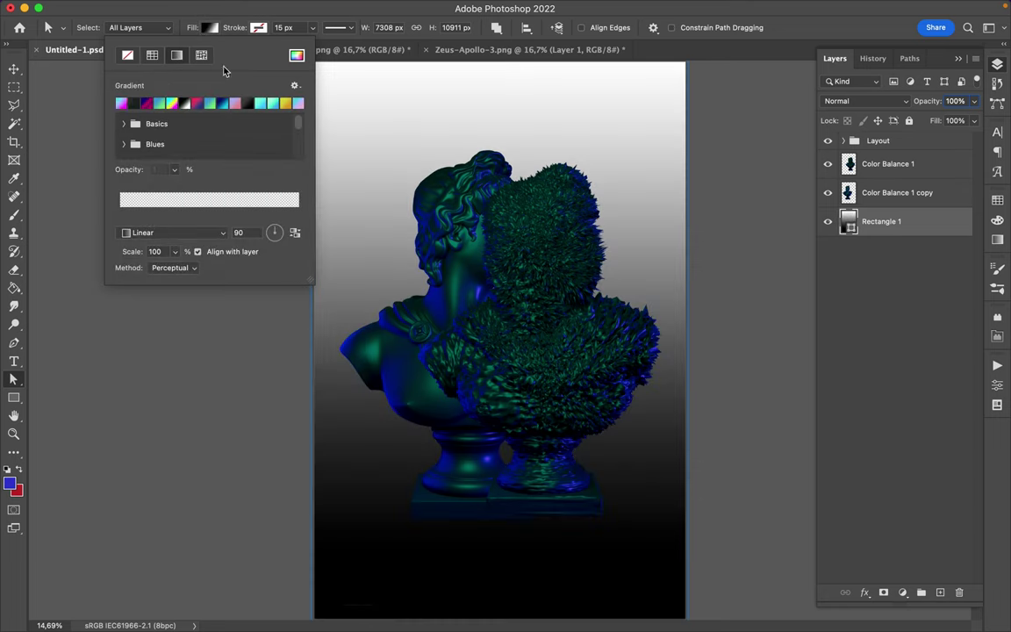
{"action": "left_click", "coordinate": [121, 105]}
{"action": "double_click", "coordinate": [120, 217]}
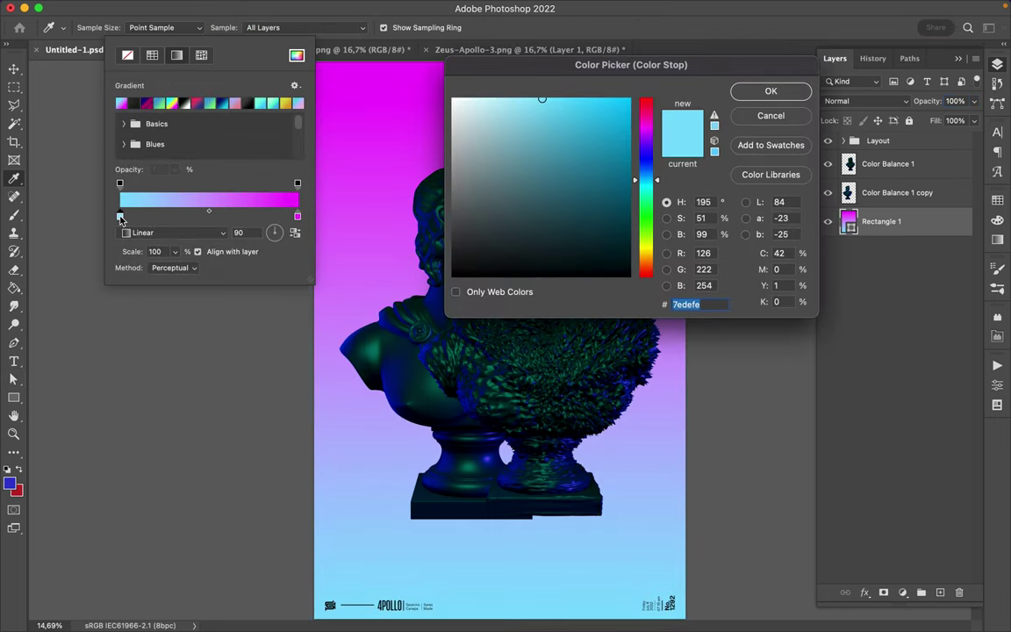
{"action": "left_click", "coordinate": [998, 201]}
{"action": "left_click", "coordinate": [846, 235]}
{"action": "key", "text": "Return"}
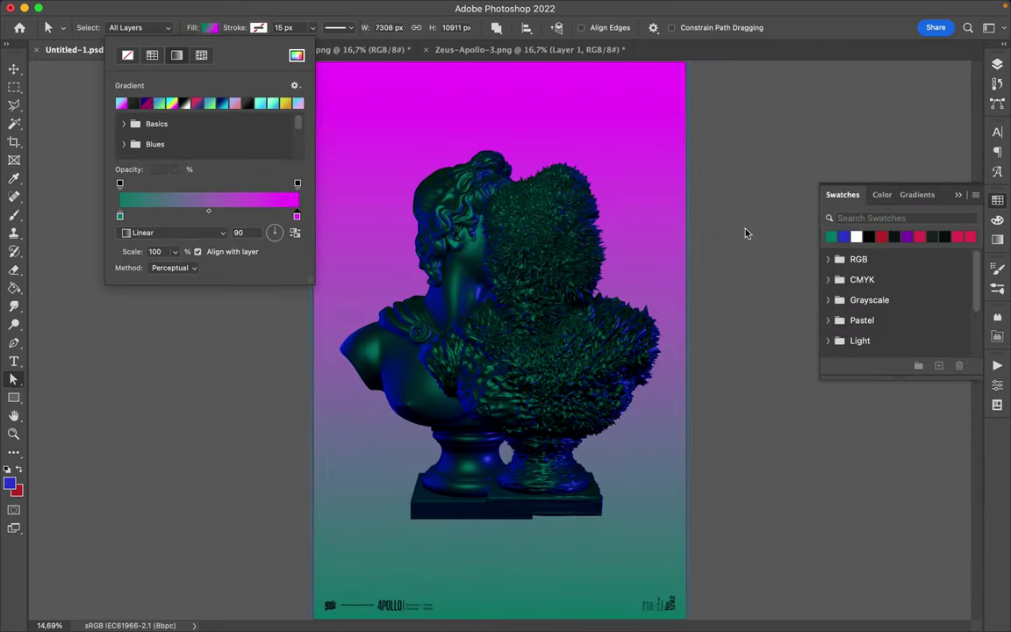
- Set the other gradient stop to blue #3139d0 and rotate the gradient to -179°
{"action": "double_click", "coordinate": [298, 216]}
{"action": "left_click", "coordinate": [844, 235]}
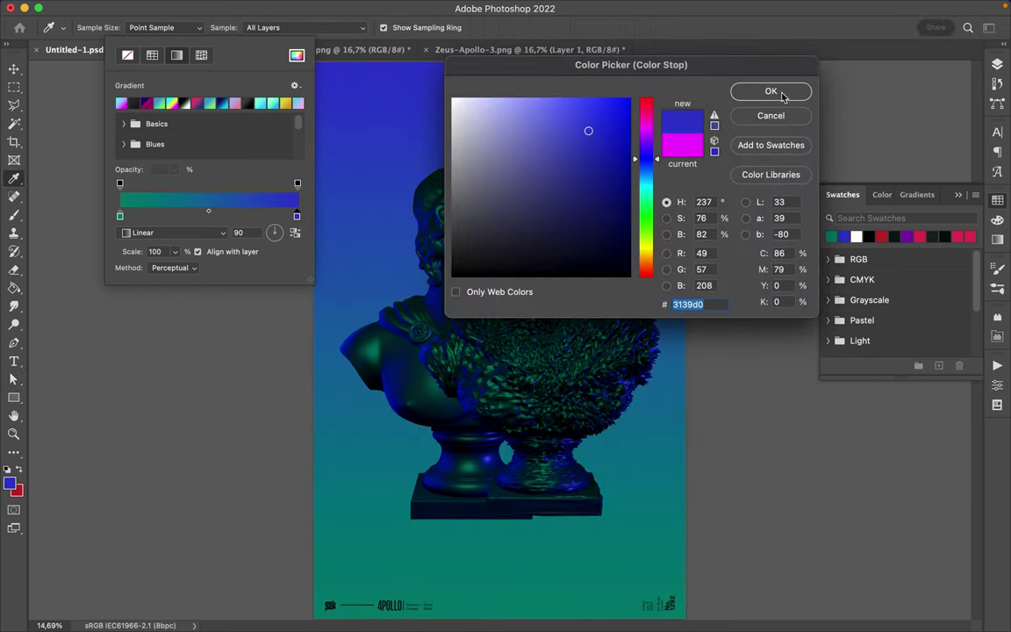
{"action": "left_click", "coordinate": [769, 91]}
{"action": "mouse_move", "coordinate": [276, 230]}
{"action": "left_mouse_down"}
{"action": "mouse_move", "coordinate": [281, 237]}
{"action": "mouse_move", "coordinate": [255, 231]}
{"action": "left_mouse_up"}
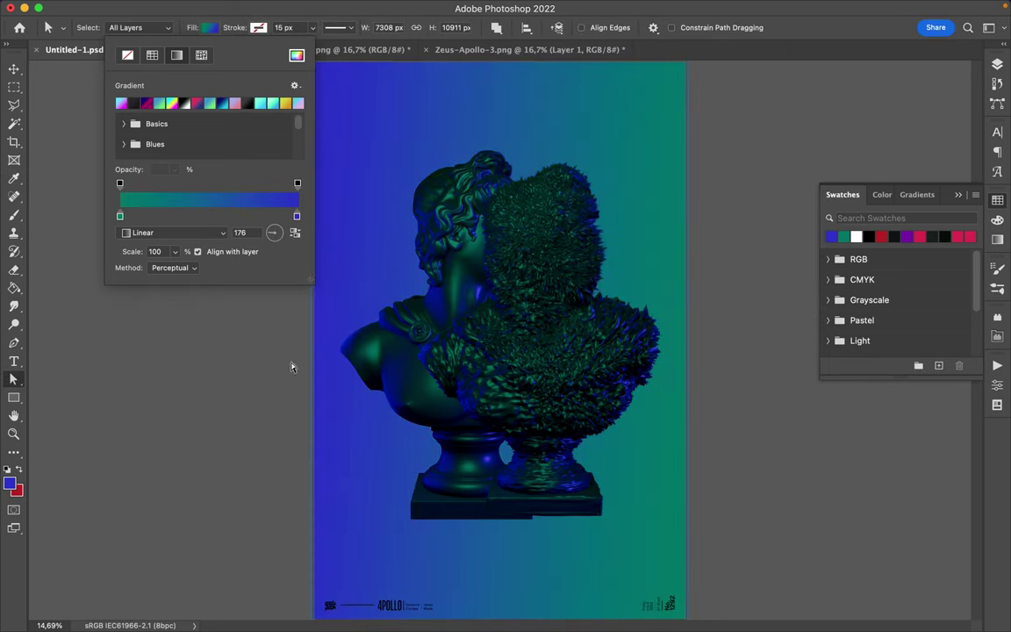
{"action": "left_click", "coordinate": [653, 249]}
{"action": "key", "text": "v"}
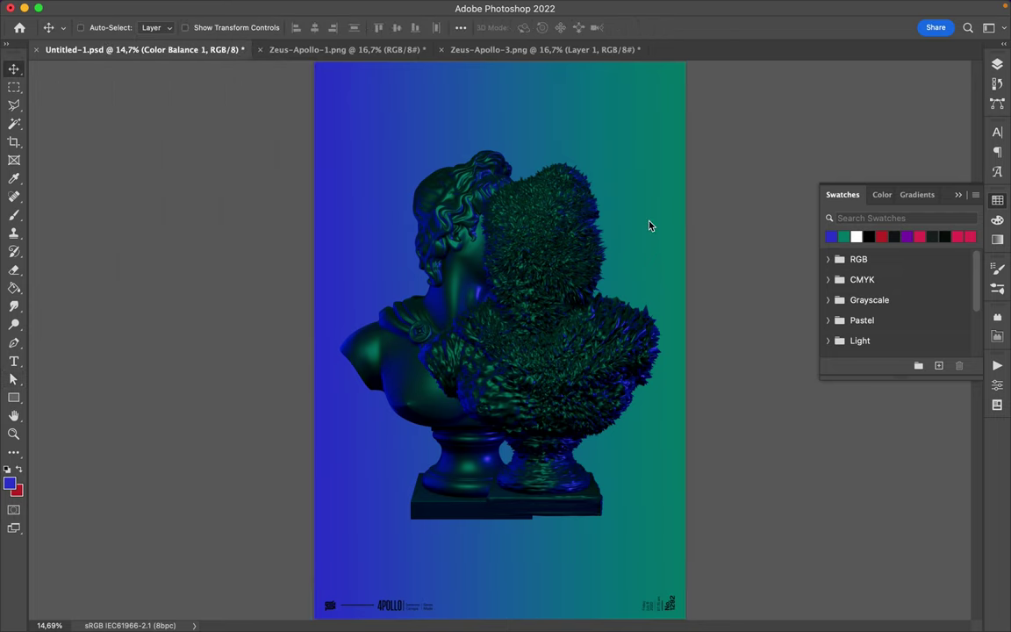
- Select a round patch of Zeus's curly hair and move it onto Apollo's head
{"action": "key", "text": "m"}
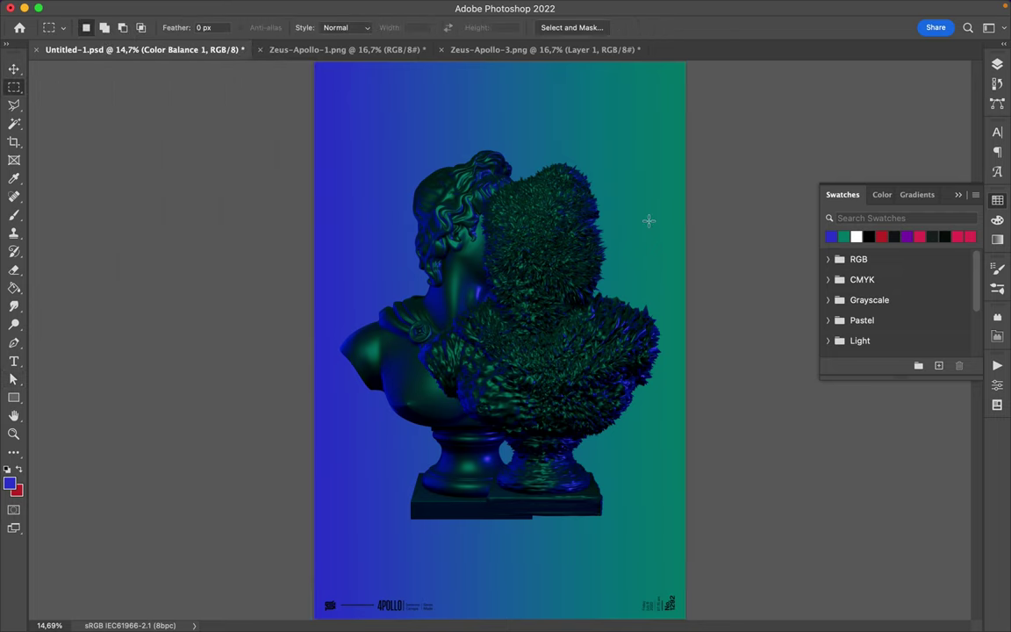
{"action": "left_click_drag", "start_coordinate": [532, 126], "coordinate": [619, 204]}
{"action": "key", "text": "v"}
{"action": "left_click_drag", "start_coordinate": [570, 166], "coordinate": [495, 172]}
{"action": "key", "text": "a"}
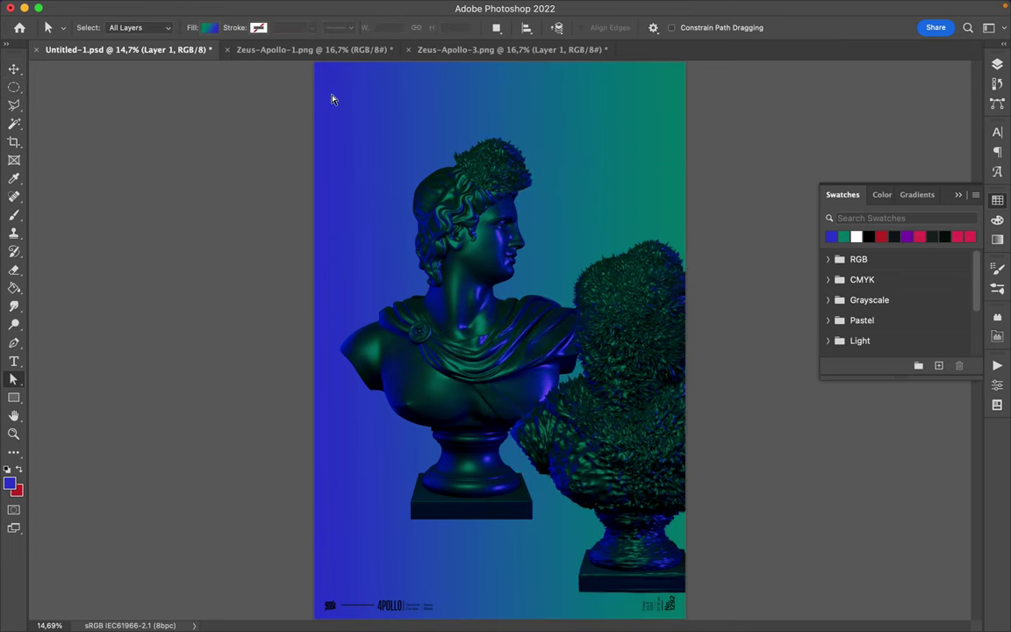
- Scale the hair patch to 120% with a slight tilt and settle it atop Apollo's head
{"action": "key", "text": "ctrl+t"}
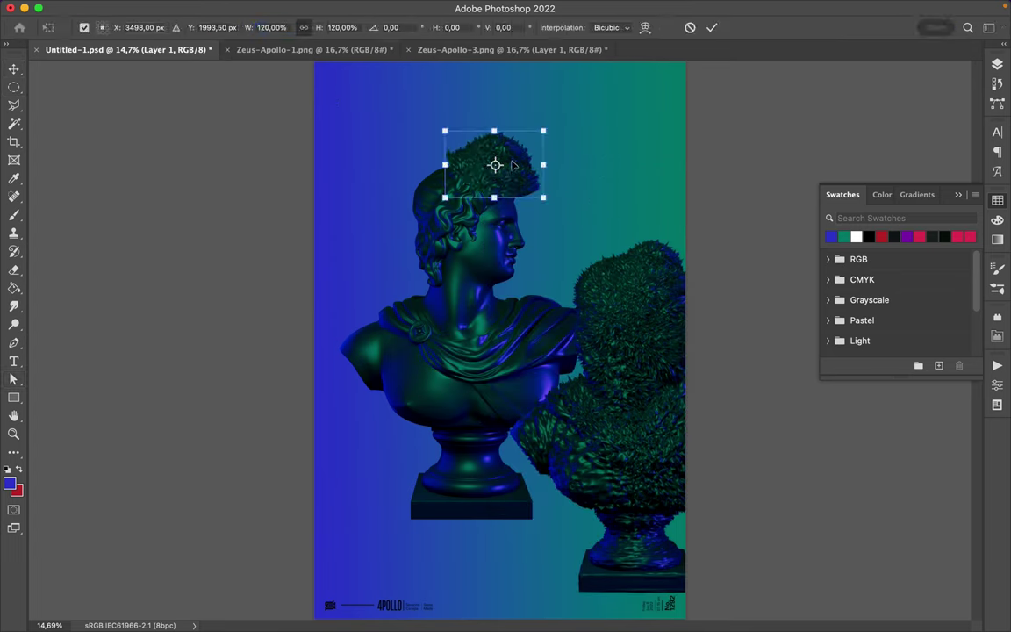
{"action": "left_click_drag", "start_coordinate": [544, 122], "coordinate": [560, 134]}
{"action": "key", "text": "Return"}
{"action": "key", "text": "v"}
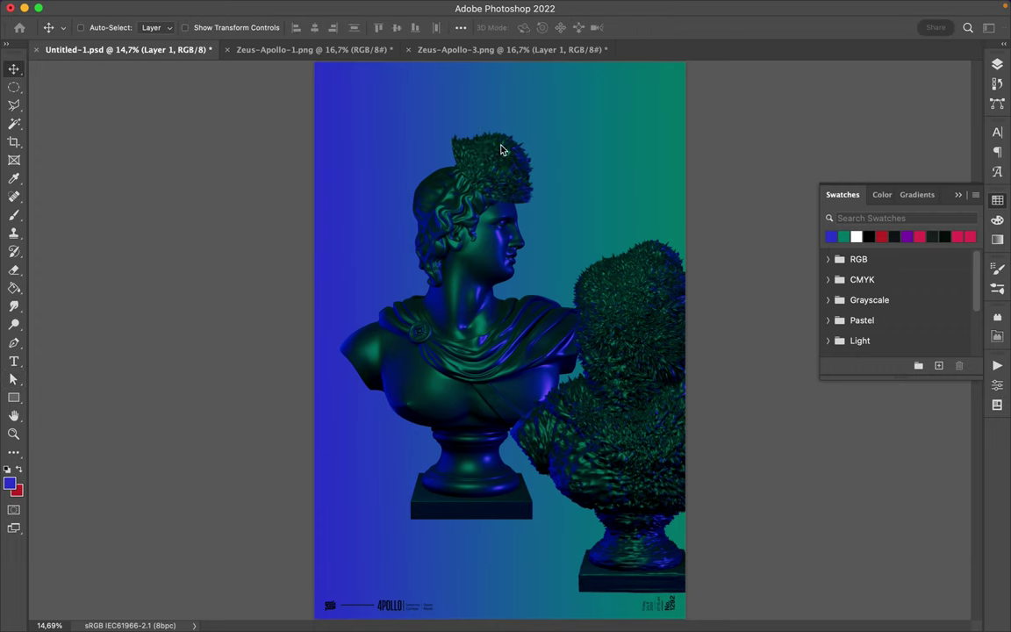
{"action": "left_click_drag", "start_coordinate": [481, 172], "coordinate": [516, 180]}
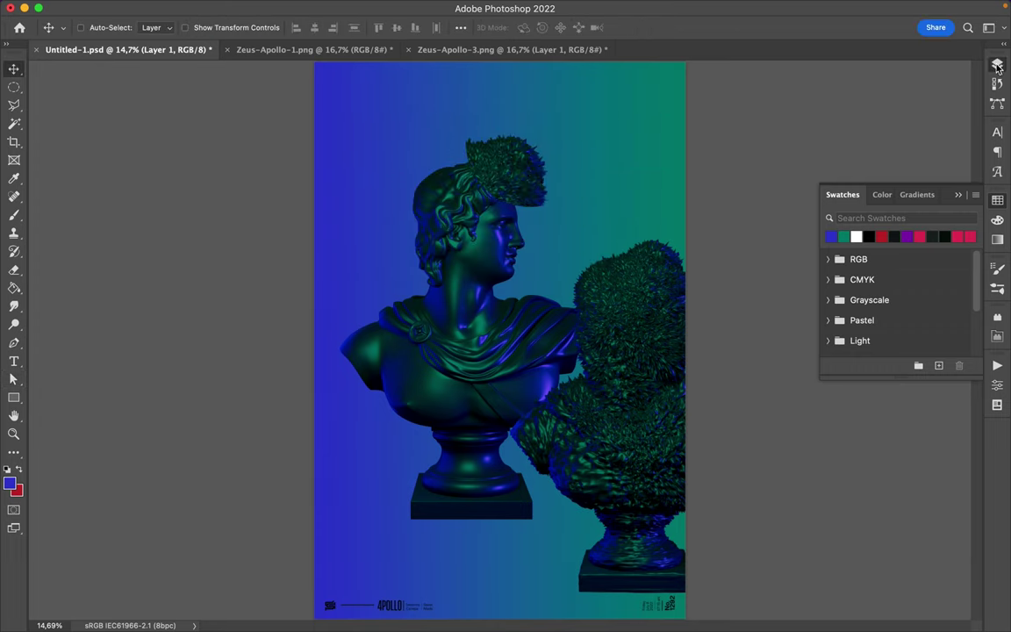
{"action": "key", "text": "F7"}
- Create a new shadow layer filled with a dark colour in the hair patch's outline
{"action": "key", "text": "ctrl+j"}
{"action": "key", "text": "i"}
{"action": "left_click", "coordinate": [508, 174]}
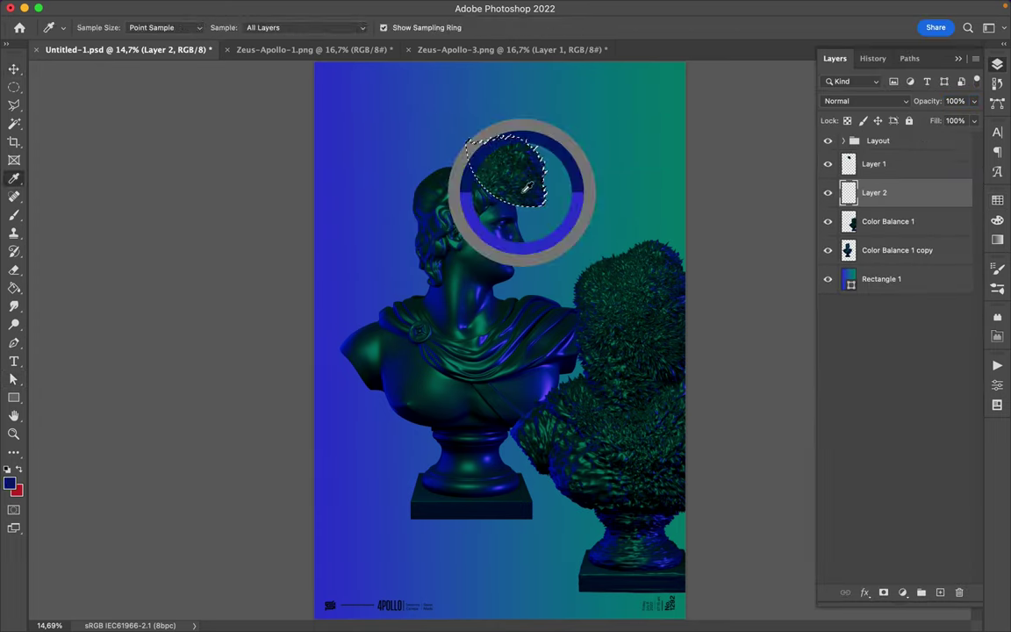
{"action": "key", "text": "v"}
{"action": "left_click", "coordinate": [505, 180]}
{"action": "key", "text": "Return"}
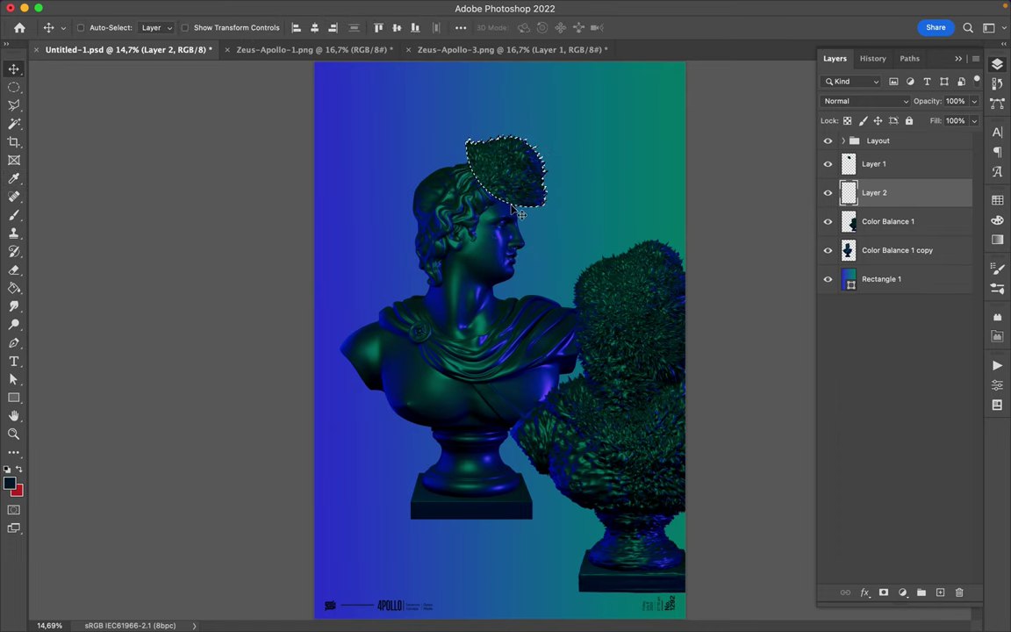
{"action": "key", "text": "b"}
{"action": "key", "text": "v"}
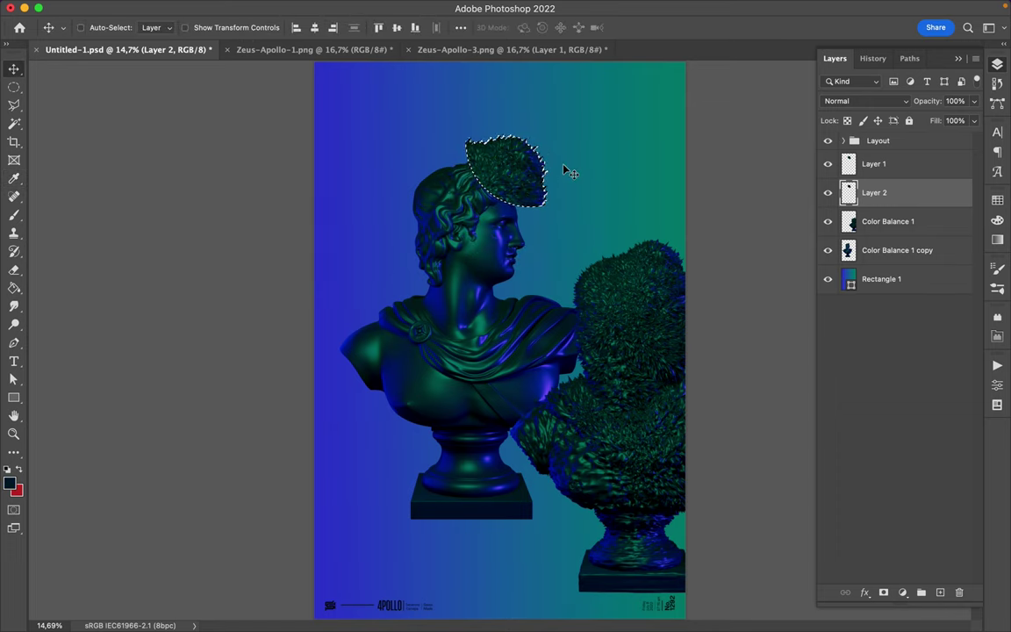
{"action": "key", "text": "l"}
- Blur the shadow layer with a 108,9-pixel Gaussian Blur and clip it to the Apollo bust
{"action": "left_click", "coordinate": [428, 8]}
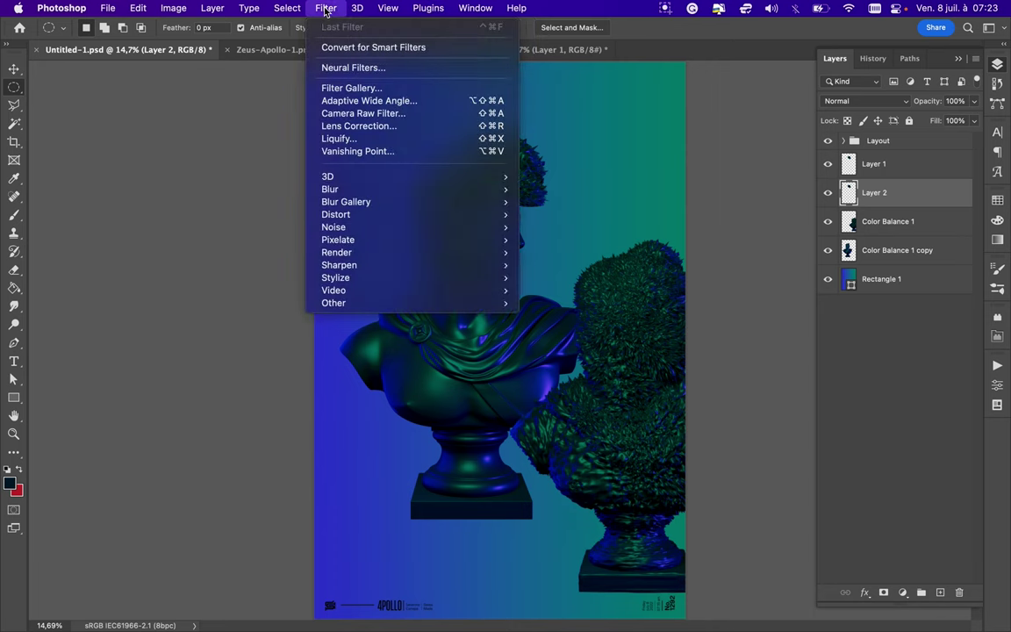
{"action": "mouse_move", "coordinate": [330, 189]}
{"action": "left_click", "coordinate": [580, 242]}
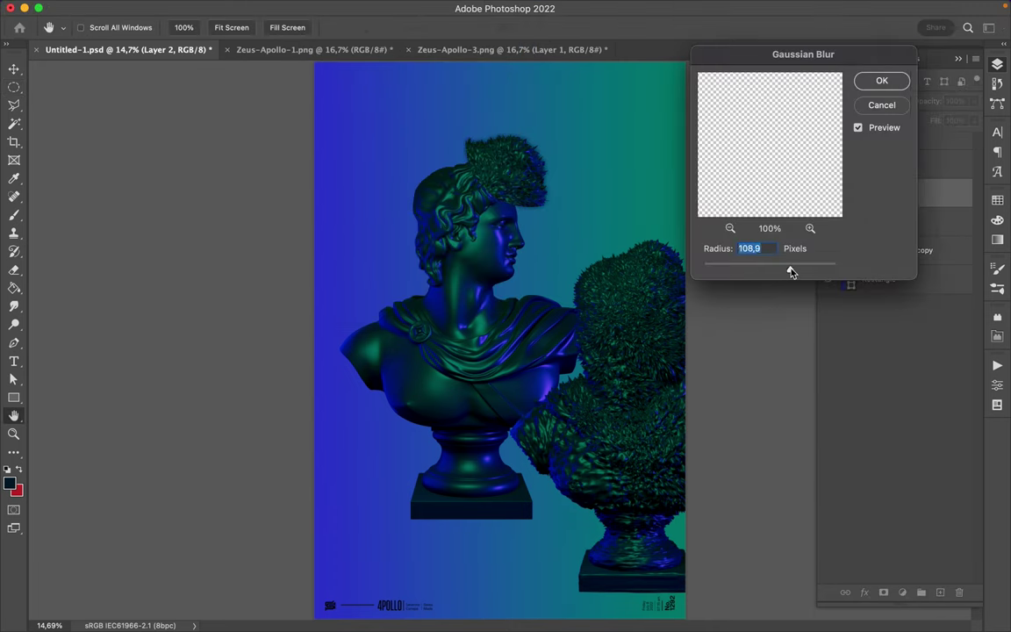
{"action": "key", "text": "Return"}
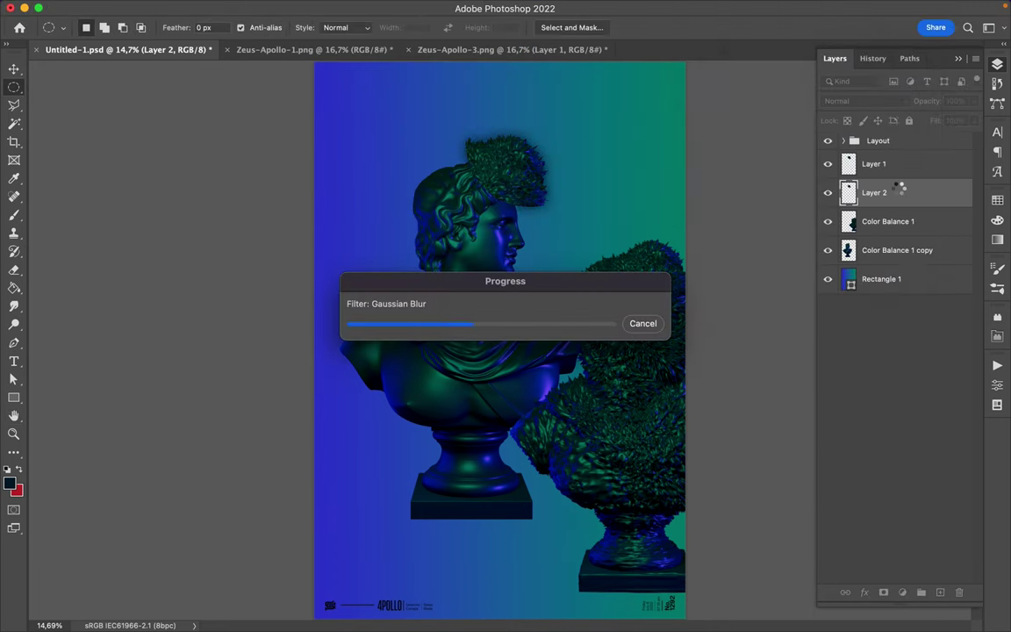
{"action": "left_click", "coordinate": [891, 203], "text": "alt"}
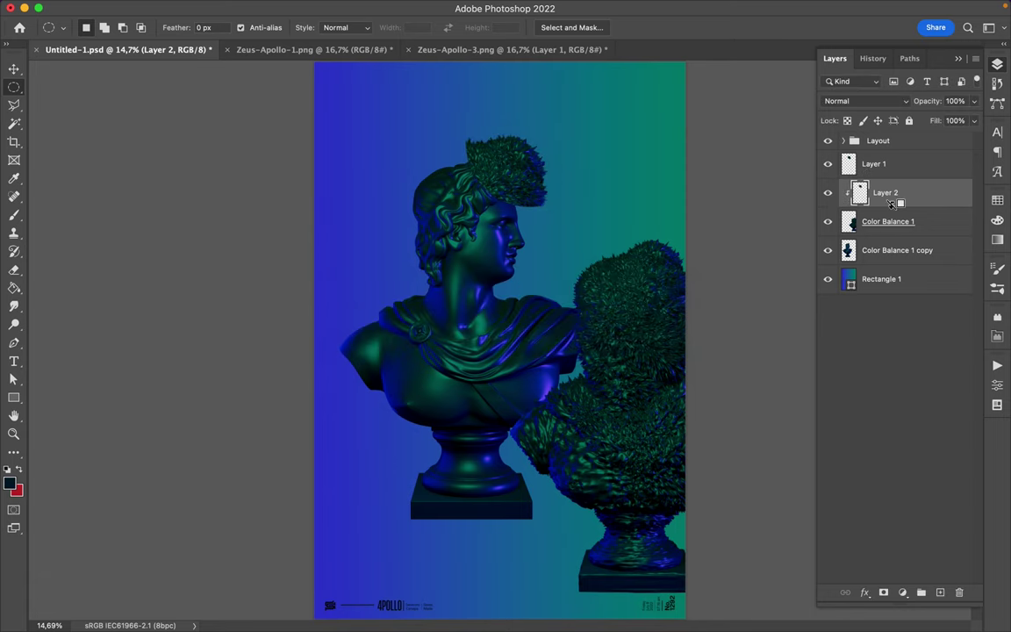
{"action": "key", "text": "v"}
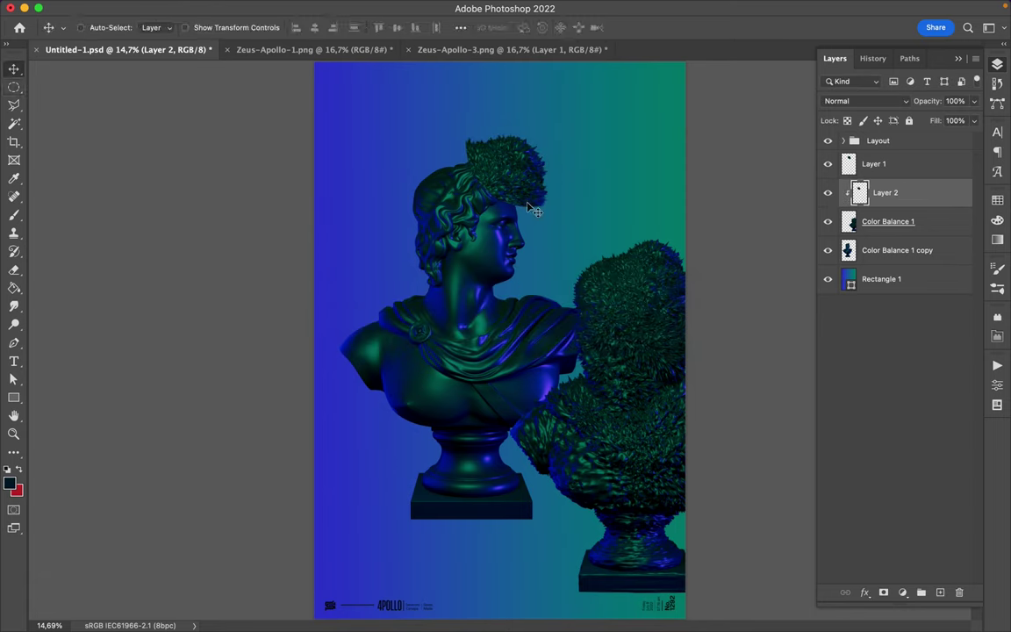
- Duplicate the shadow layer twice and shift all three shadows together under the hair patch
{"action": "scroll", "coordinate": [483, 205], "scroll_direction": "up", "scroll_amount": 2}
{"action": "scroll", "coordinate": [484, 205], "scroll_direction": "up", "scroll_amount": 1}
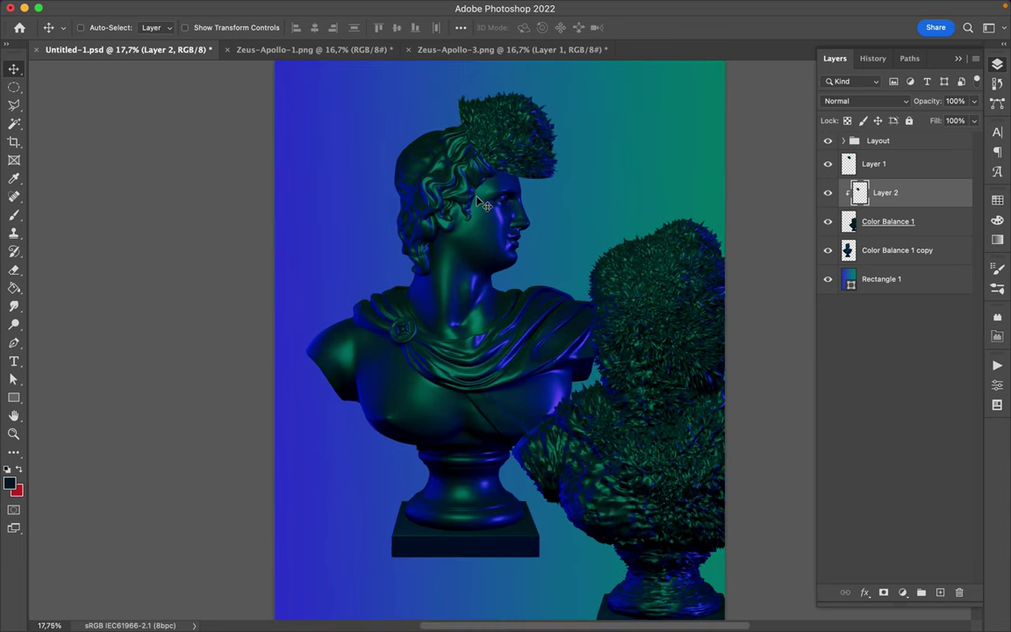
{"action": "scroll", "coordinate": [483, 204], "scroll_direction": "up", "scroll_amount": 3}
{"action": "key", "text": "ctrl+j"}
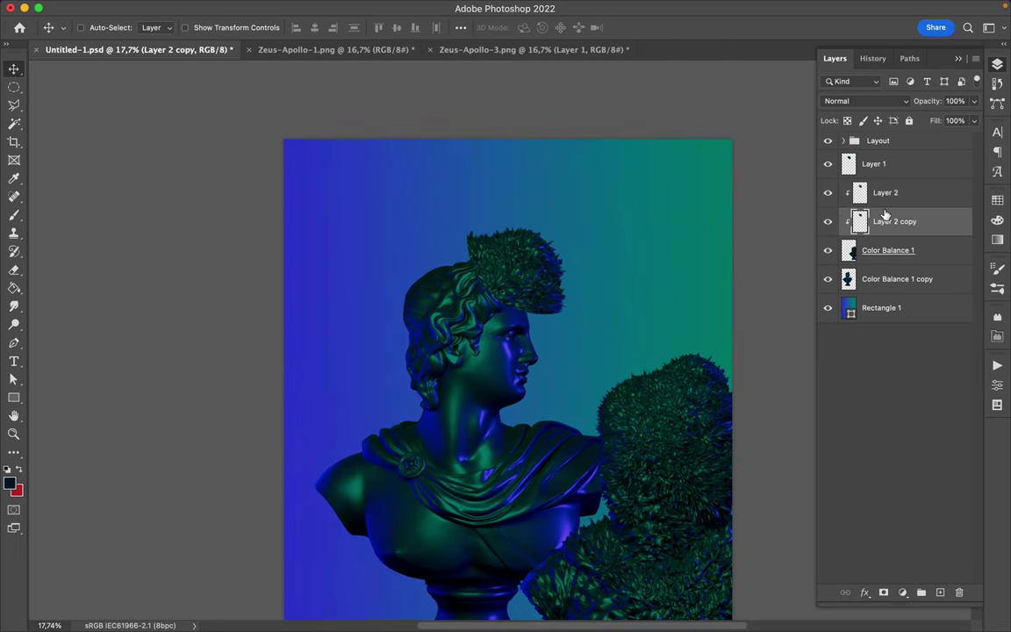
{"action": "left_click_drag", "start_coordinate": [917, 211], "coordinate": [913, 242]}
{"action": "scroll", "coordinate": [482, 296], "scroll_direction": "up", "scroll_amount": 3}
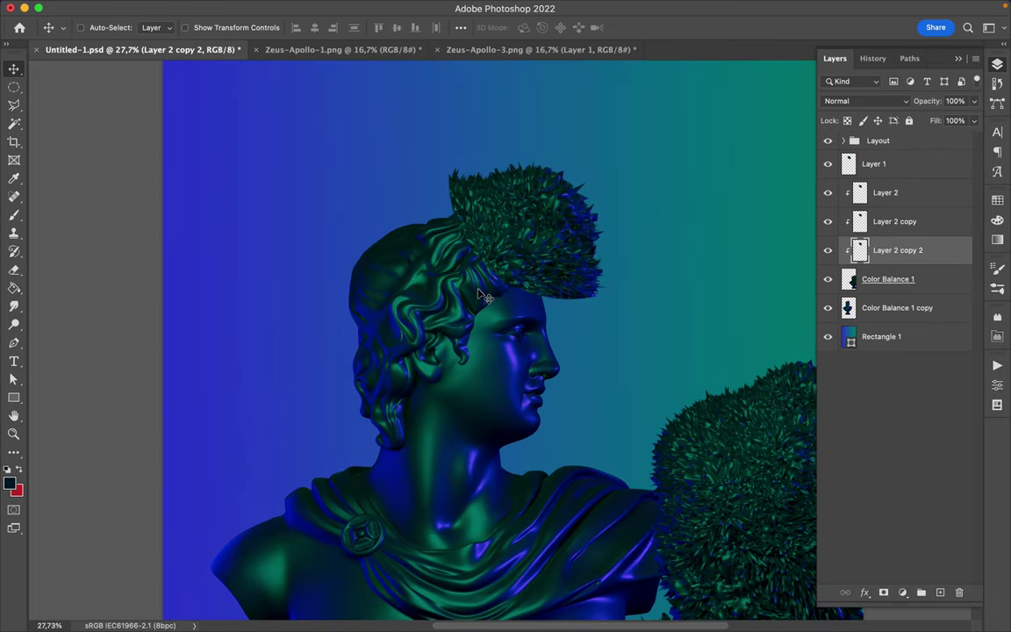
{"action": "scroll", "coordinate": [481, 295], "scroll_direction": "up", "scroll_amount": 2}
{"action": "key", "text": "alt+shift+bracketright"}
{"action": "key", "text": "alt+shift+bracketright"}
{"action": "key", "text": "ctrl+t"}
{"action": "left_click_drag", "start_coordinate": [499, 253], "coordinate": [548, 292]}
{"action": "key", "text": "Return"}
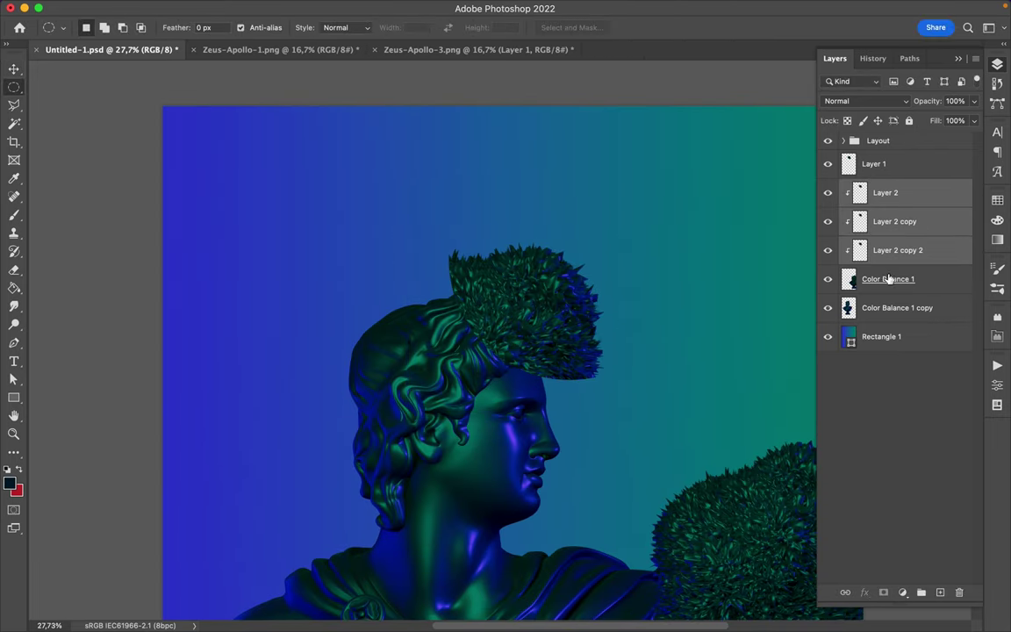
- Reorder Color Balance 1, clip the hair layers, and merge Layer 2 copy into Color Balance 1 copy
{"action": "left_click_drag", "start_coordinate": [888, 279], "coordinate": [864, 162]}
{"action": "left_click_drag", "start_coordinate": [903, 277], "coordinate": [895, 275]}
{"action": "left_click", "coordinate": [889, 265], "text": "alt"}
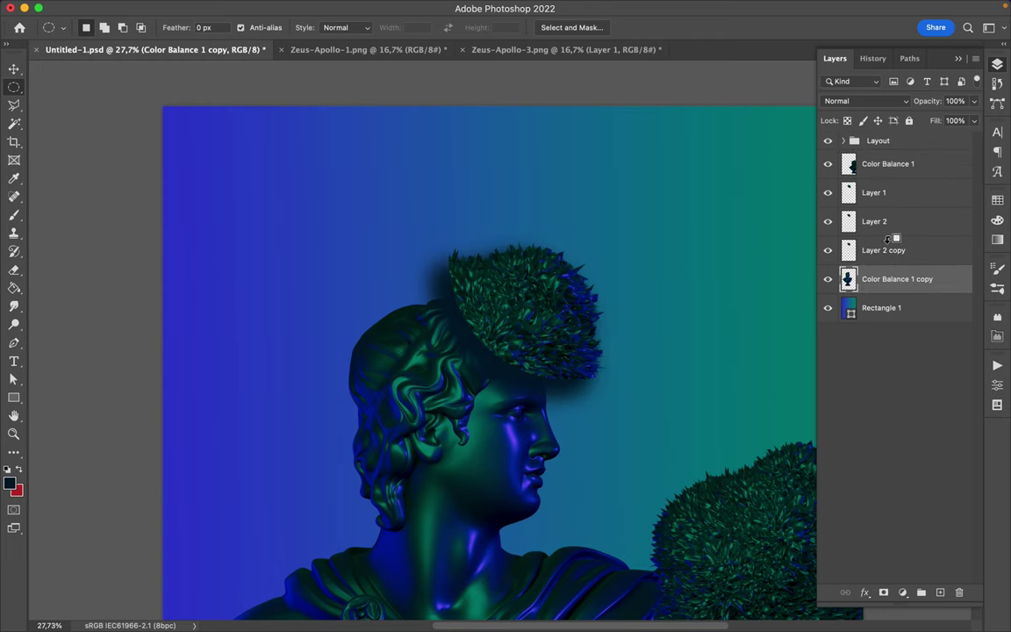
{"action": "left_click", "coordinate": [886, 236], "text": "alt"}
{"action": "left_click", "coordinate": [888, 252]}
{"action": "key", "text": "super+e"}
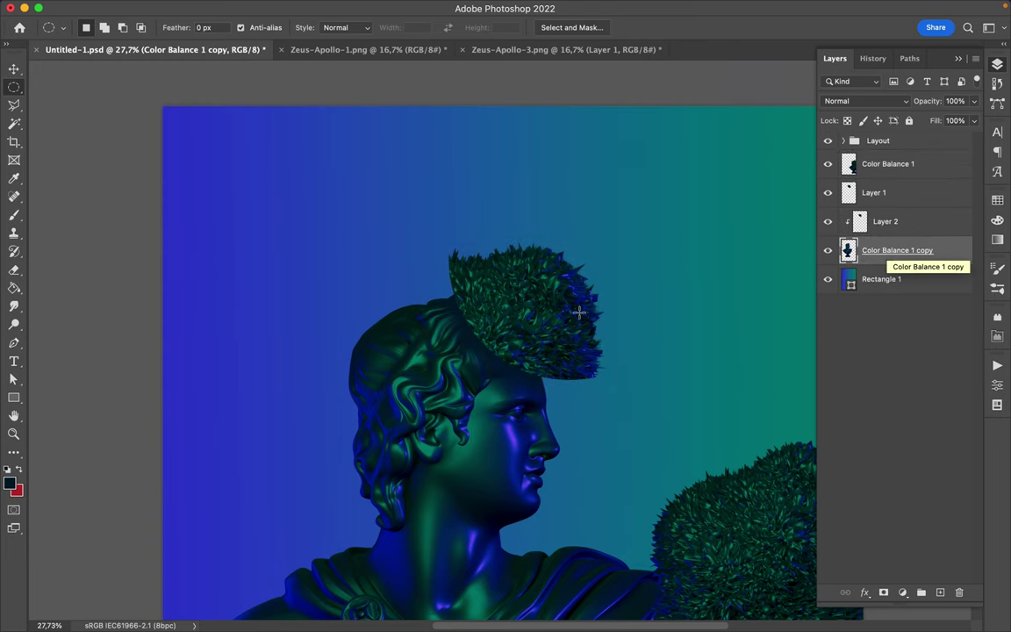
{"action": "scroll", "coordinate": [579, 312], "scroll_direction": "down", "scroll_amount": 3}
- Rotate the Layer 1 and Layer 2 hair piece to about -90° and fit it on Apollo's head
{"action": "left_click", "coordinate": [907, 221]}
{"action": "left_click", "coordinate": [904, 192], "text": "shift"}
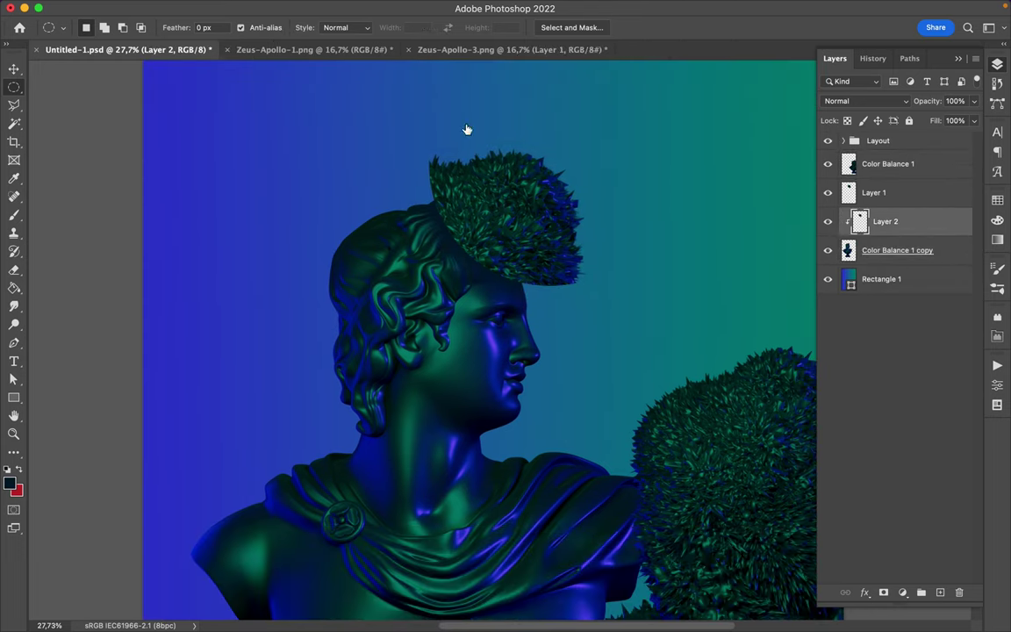
{"action": "key", "text": "super+t"}
{"action": "left_click_drag", "start_coordinate": [333, 169], "coordinate": [368, 263]}
{"action": "mouse_move", "coordinate": [496, 205]}
{"action": "left_mouse_down"}
{"action": "mouse_move", "coordinate": [398, 250]}
{"action": "mouse_move", "coordinate": [383, 241]}
{"action": "left_mouse_up"}
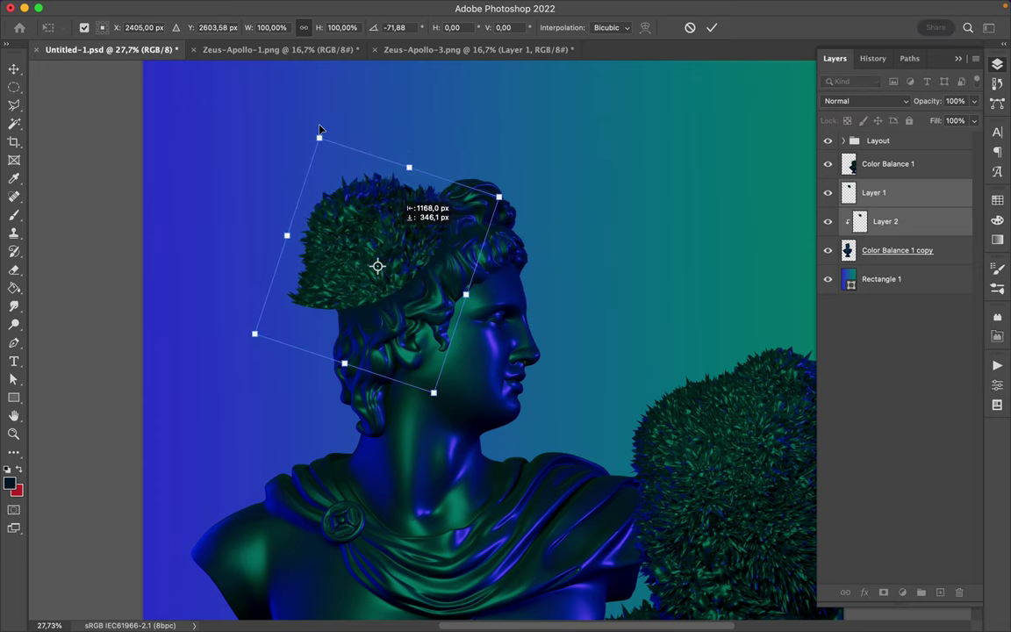
{"action": "left_click_drag", "start_coordinate": [309, 130], "coordinate": [282, 161]}
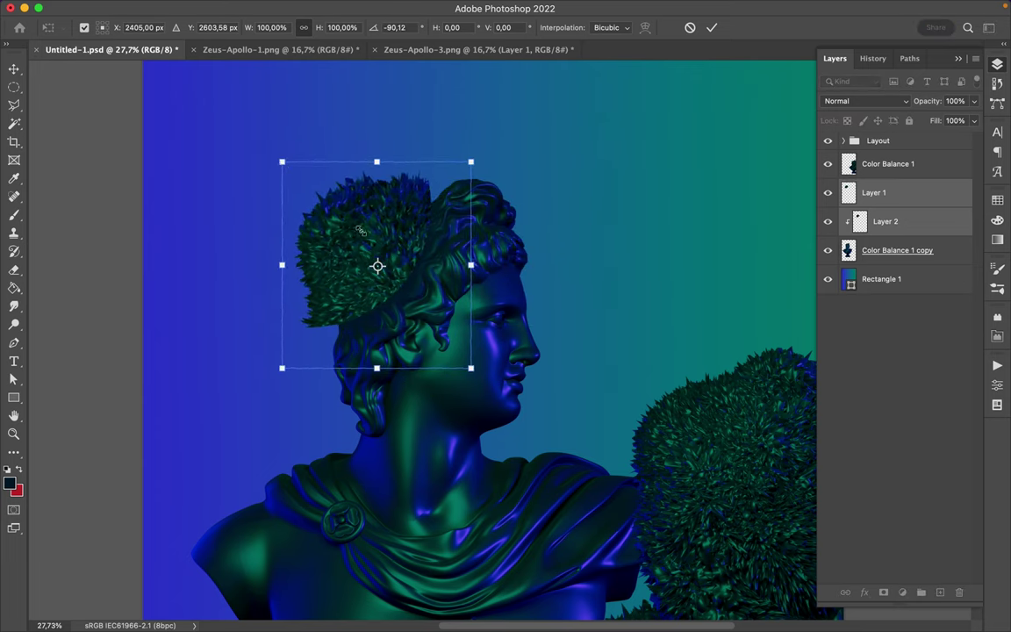
{"action": "key", "text": "Return"}
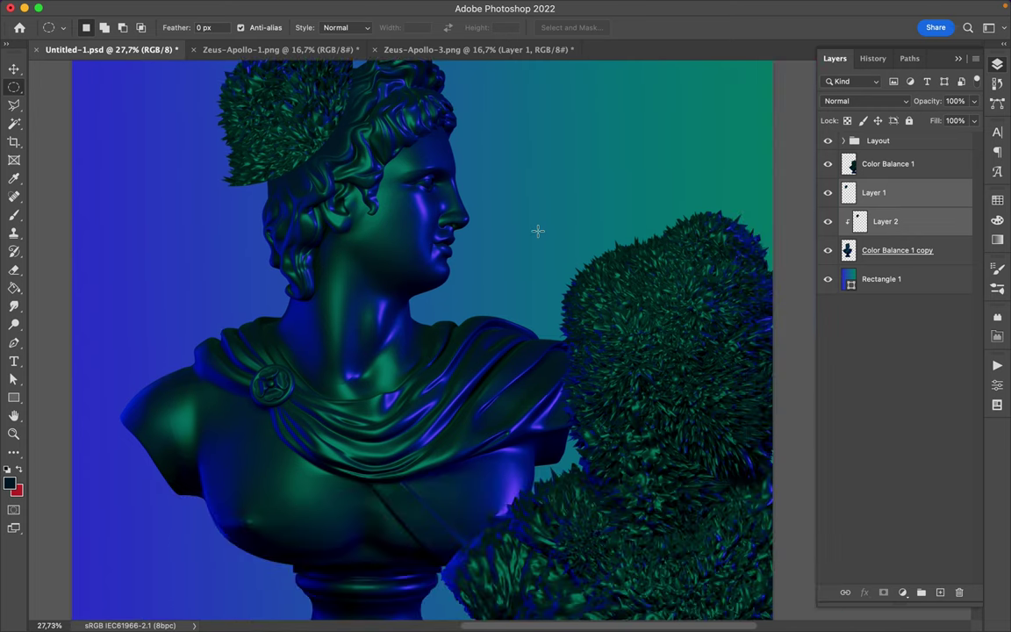
{"action": "scroll", "coordinate": [507, 279], "scroll_direction": "down", "scroll_amount": 2}
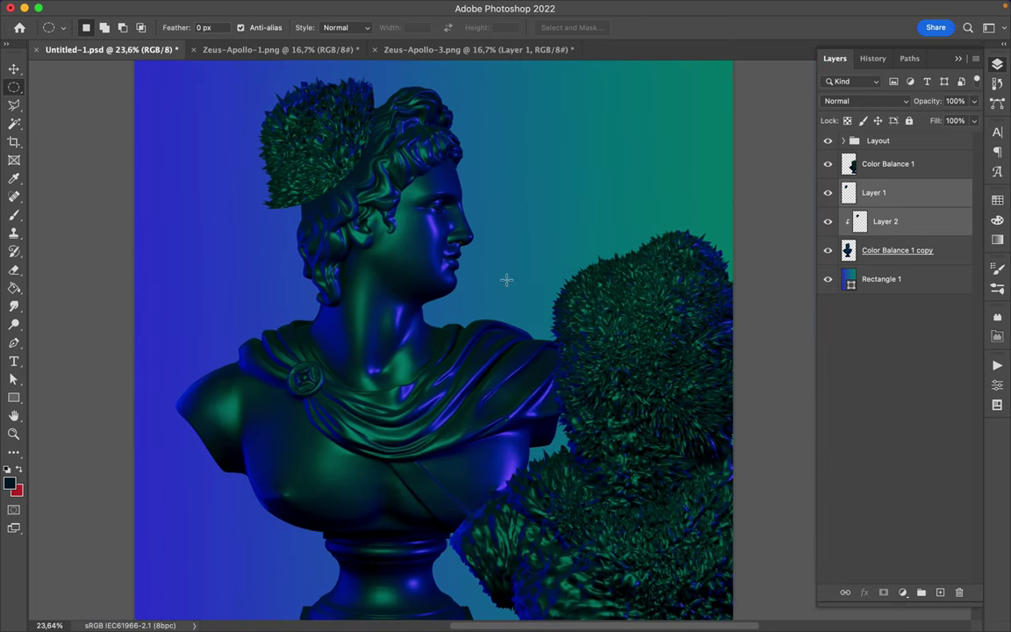
{"action": "scroll", "coordinate": [507, 279], "scroll_direction": "down", "scroll_amount": 3}
{"action": "scroll", "coordinate": [506, 279], "scroll_direction": "down", "scroll_amount": 3}
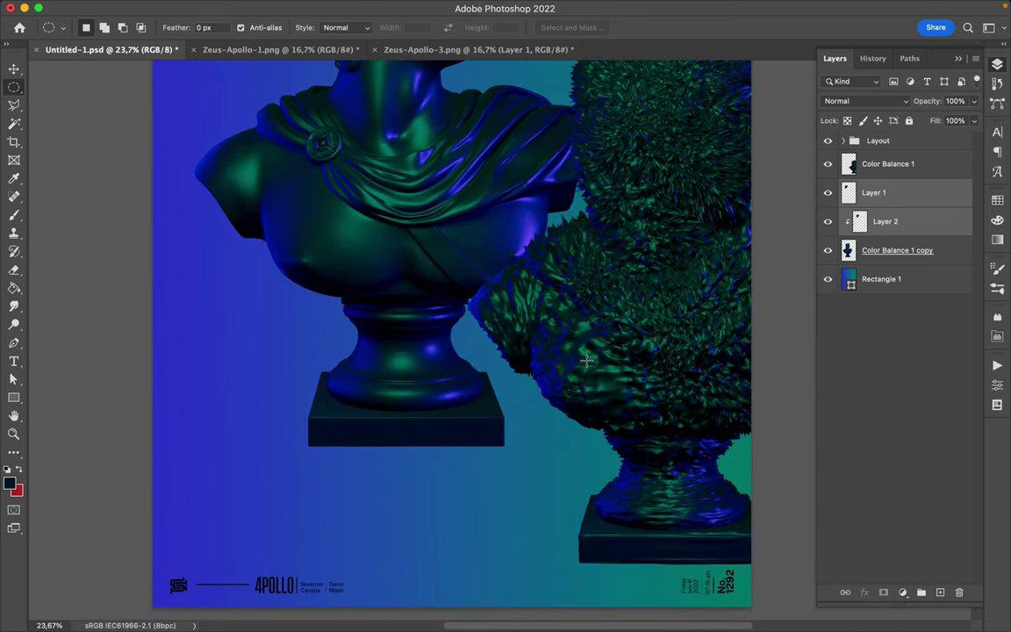
- Trace a closed Pen path around a curved section of fur and turn it into a selection
{"action": "key", "text": "p"}
{"action": "left_click", "coordinate": [101, 28]}
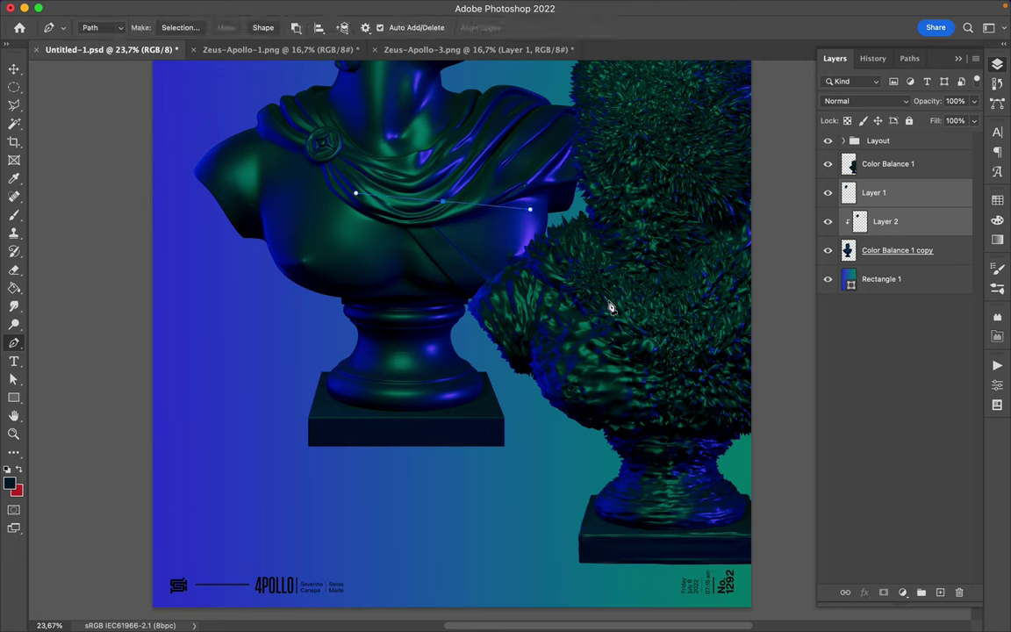
{"action": "left_click_drag", "start_coordinate": [608, 303], "coordinate": [659, 370]}
{"action": "left_click_drag", "start_coordinate": [707, 558], "coordinate": [566, 596]}
{"action": "left_click_drag", "start_coordinate": [445, 205], "coordinate": [499, 138]}
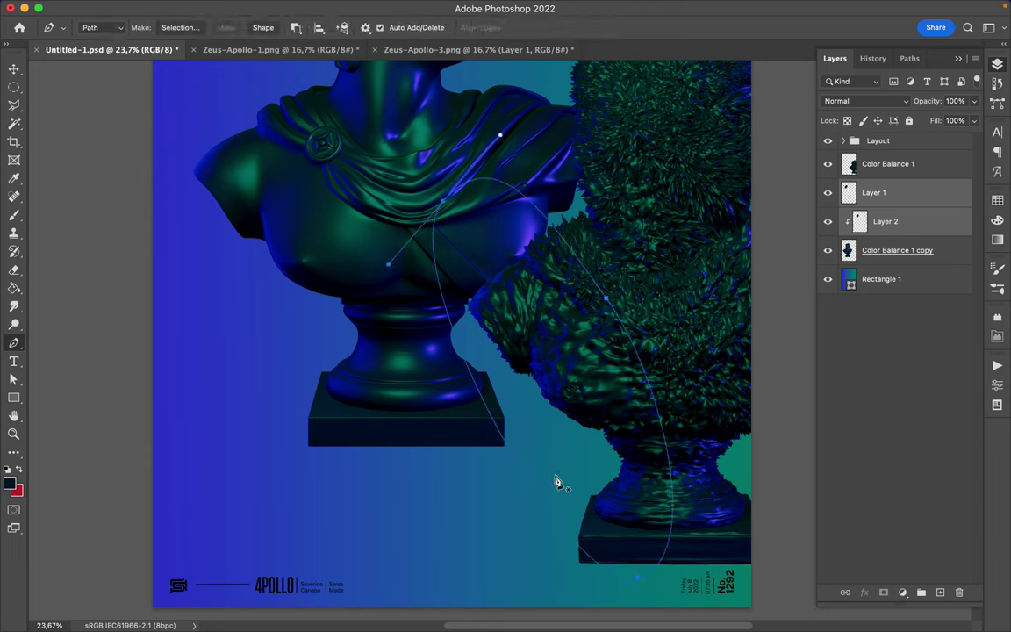
{"action": "key", "text": "Escape"}
{"action": "left_click", "coordinate": [446, 209]}
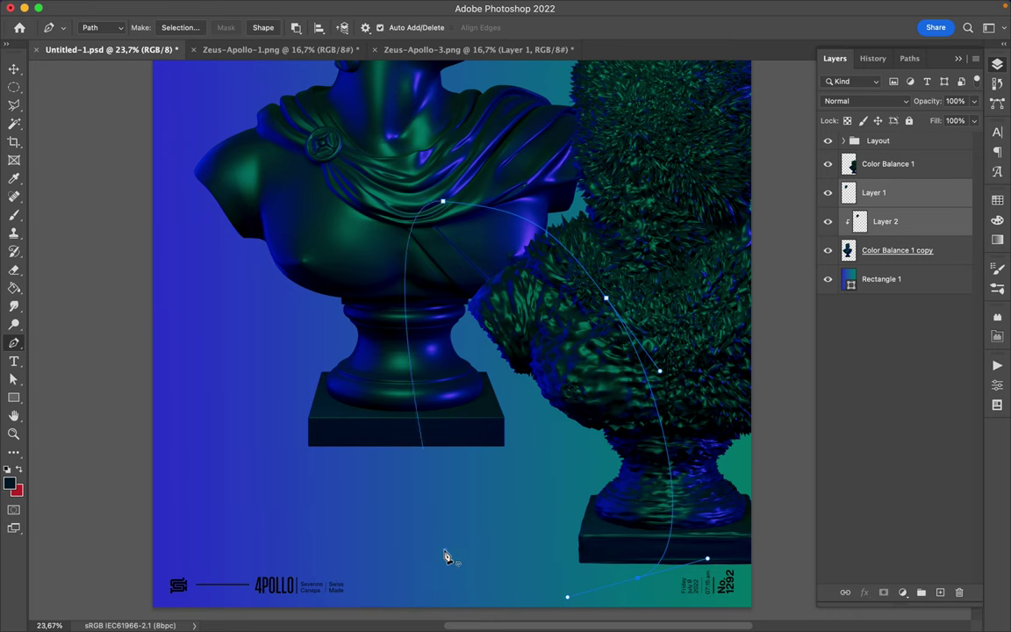
{"action": "left_click", "coordinate": [180, 27]}
{"action": "left_click", "coordinate": [579, 250]}
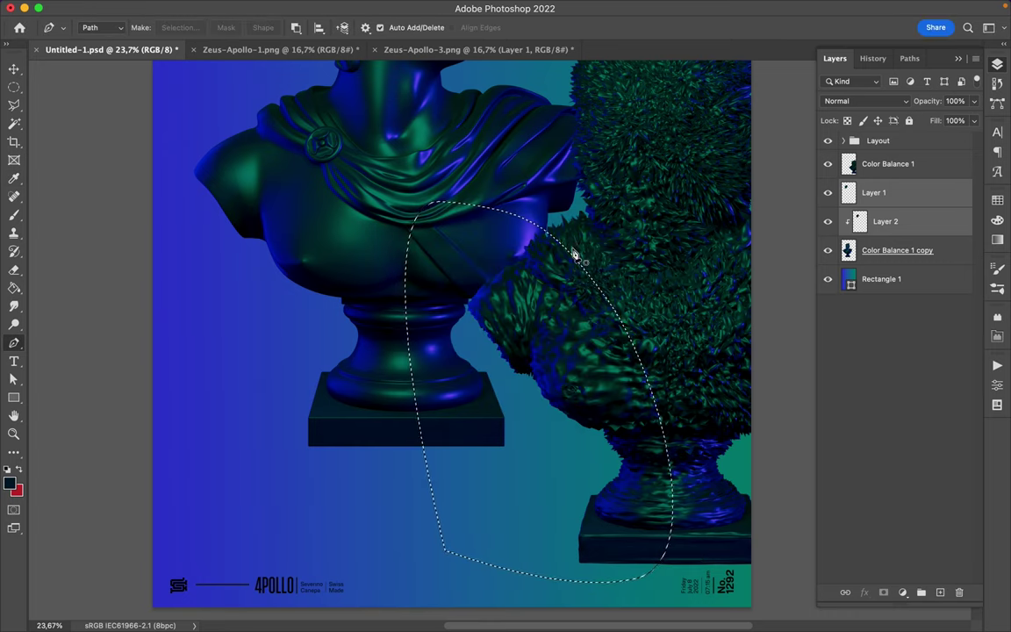
- Copy the fur from Color Balance 1 to Layer 3, place it over the left shoulder, and scale it to ~106%
{"action": "left_click", "coordinate": [913, 252]}
{"action": "left_click", "coordinate": [895, 165]}
{"action": "key", "text": "ctrl+j"}
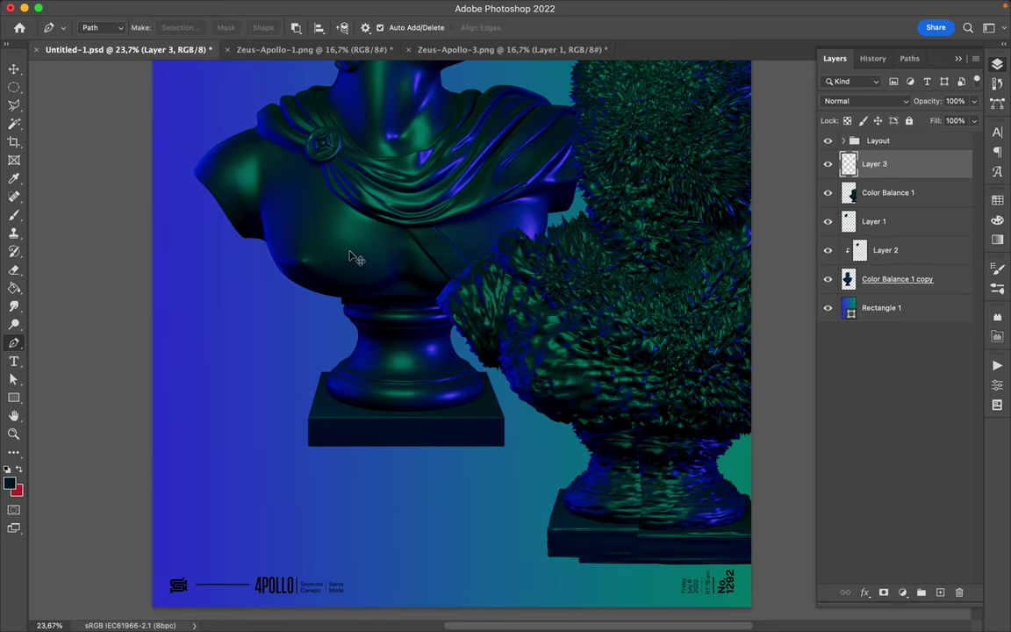
{"action": "key", "text": "v"}
{"action": "mouse_move", "coordinate": [276, 198]}
{"action": "left_mouse_down"}
{"action": "mouse_move", "coordinate": [283, 186]}
{"action": "mouse_move", "coordinate": [283, 198]}
{"action": "left_mouse_up"}
{"action": "key", "text": "ctrl+t"}
{"action": "left_click_drag", "start_coordinate": [203, 114], "coordinate": [180, 93]}
{"action": "key", "text": "Return"}
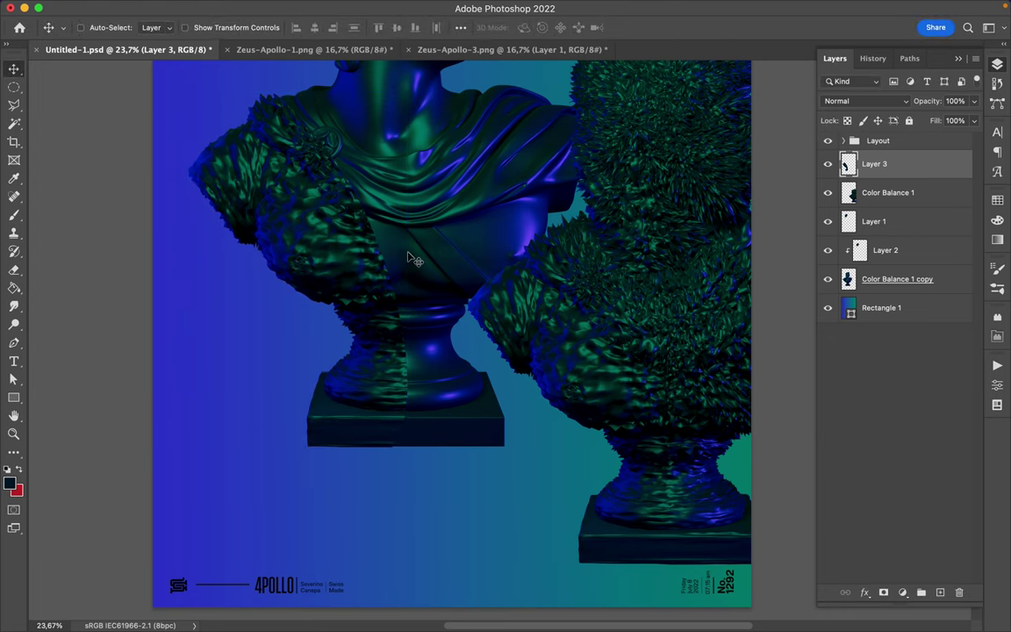
- Paint a dark shadow over the left shoulder on new Layer 4 within the Color Balance 1 silhouette
{"action": "left_click", "coordinate": [848, 192]}
{"action": "key", "text": "ctrl+shift+alt+n"}
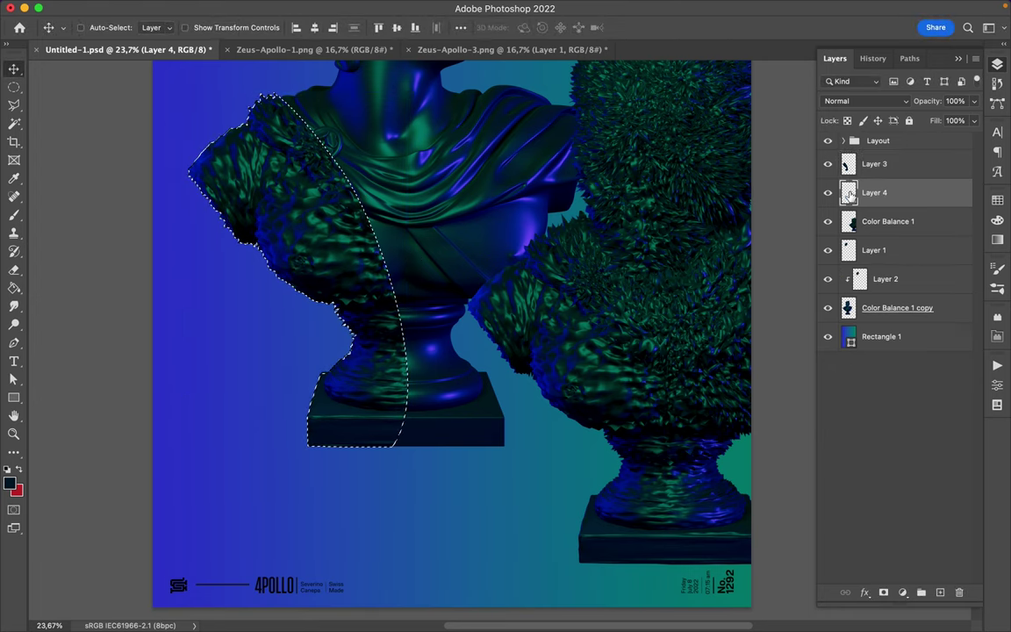
{"action": "key", "text": "b"}
{"action": "mouse_move", "coordinate": [341, 295]}
{"action": "left_mouse_down"}
{"action": "mouse_move", "coordinate": [293, 316]}
{"action": "mouse_move", "coordinate": [248, 260]}
{"action": "left_mouse_up"}
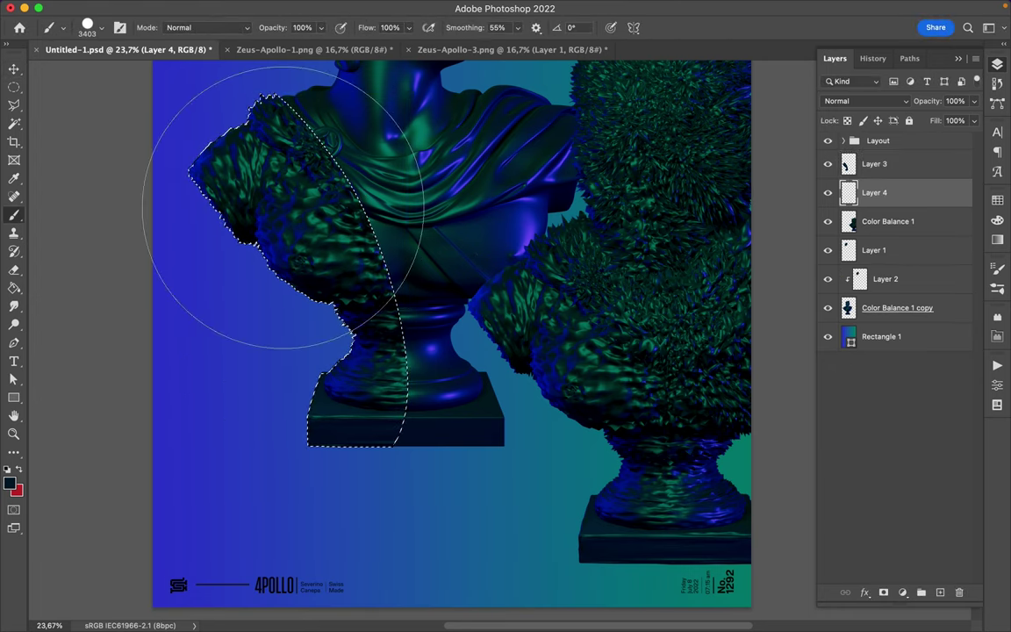
{"action": "key", "text": "m"}
{"action": "key", "text": "ctrl+d"}
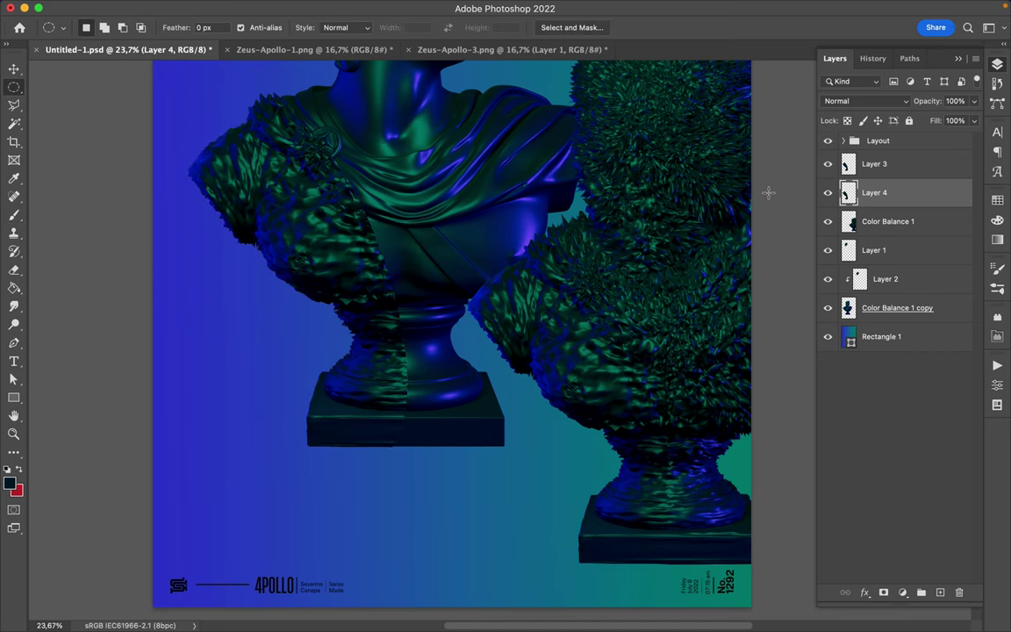
- Blur Layer 4 by 108,9 pixels with Gaussian Blur and clip it onto the bust
{"action": "left_click", "coordinate": [329, 7]}
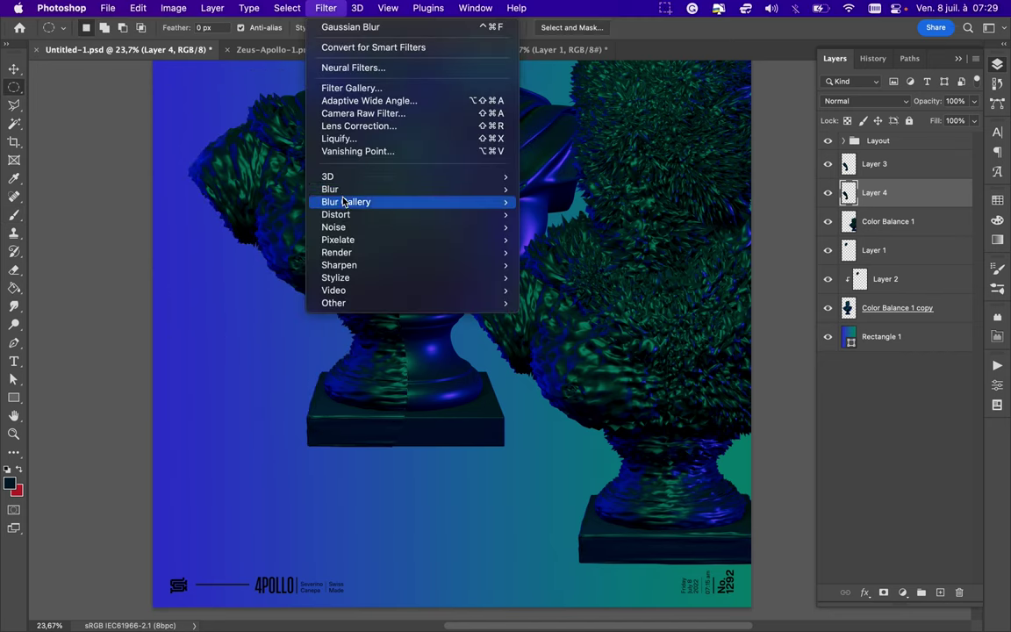
{"action": "left_click", "coordinate": [598, 244]}
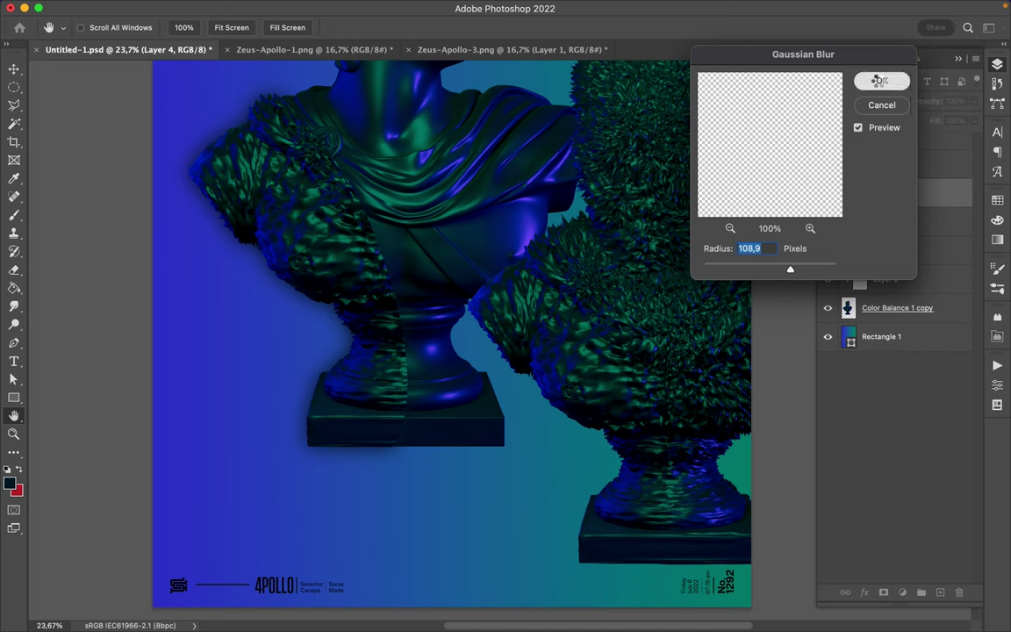
{"action": "left_click", "coordinate": [877, 80]}
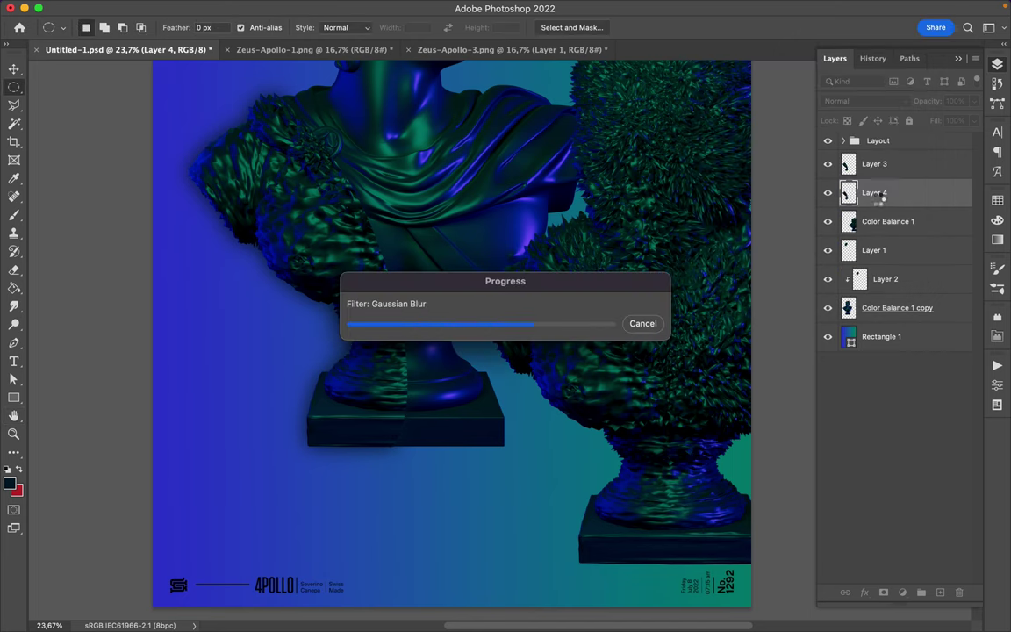
{"action": "left_click", "coordinate": [878, 164], "text": "shift"}
{"action": "left_click_drag", "start_coordinate": [878, 164], "coordinate": [886, 263]}
{"action": "left_click", "coordinate": [874, 222]}
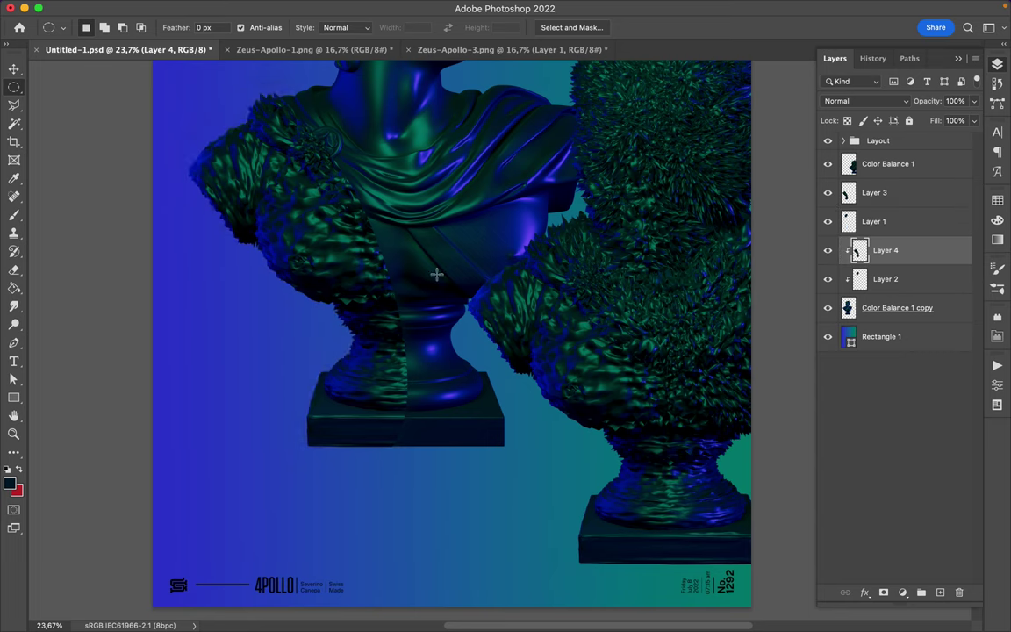
{"action": "scroll", "coordinate": [437, 275], "scroll_direction": "down", "scroll_amount": 2}
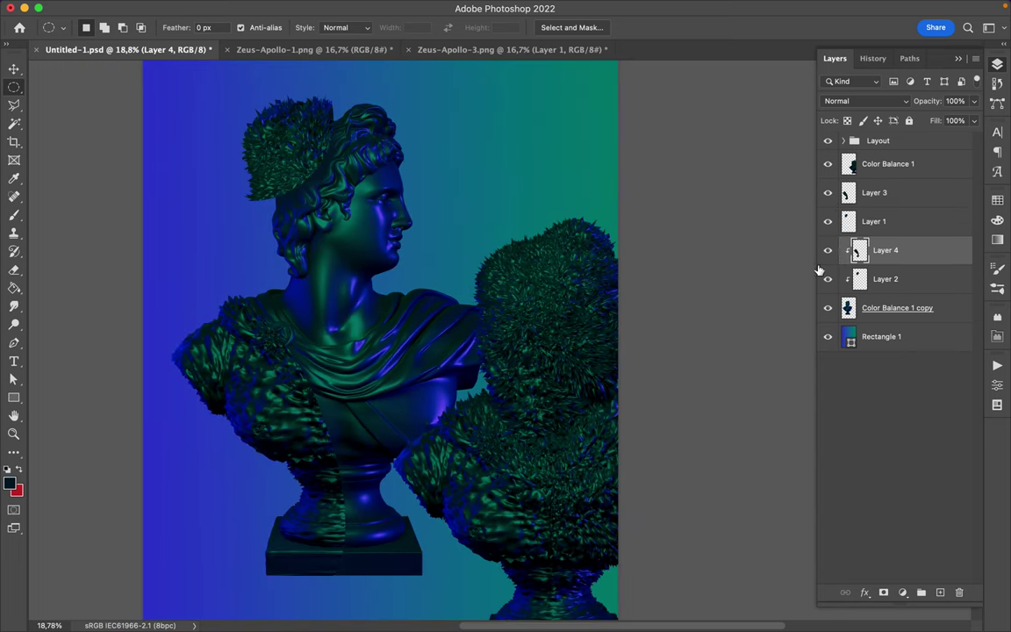
- Hide the right-hand bust (Color Balance 1) and move the remaining bust to the centre
{"action": "left_click", "coordinate": [828, 164]}
{"action": "left_click", "coordinate": [877, 193], "text": "shift"}
{"action": "key", "text": "v"}
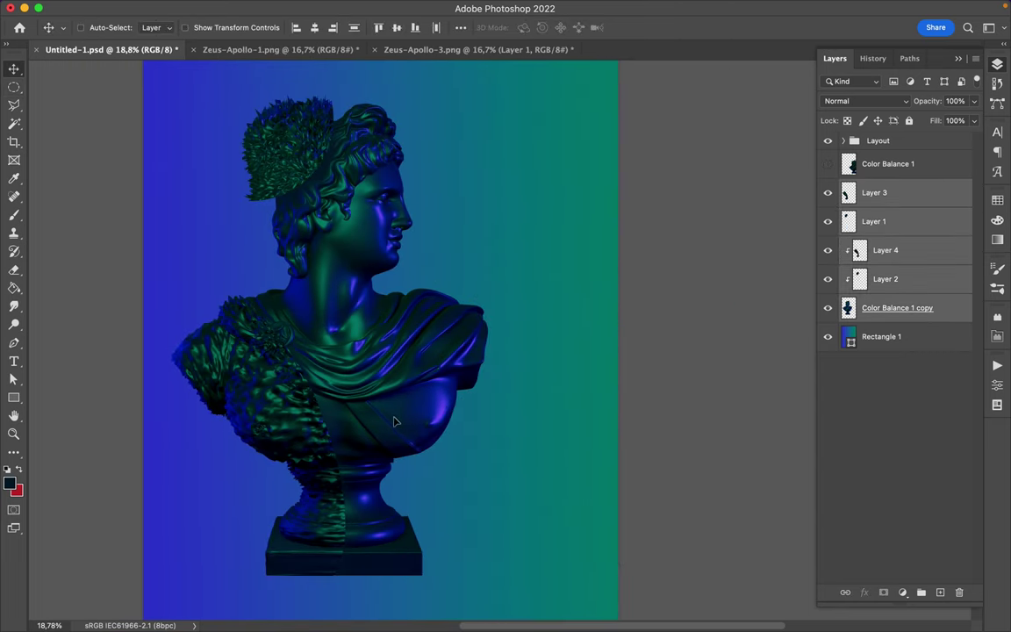
{"action": "left_click_drag", "start_coordinate": [373, 414], "coordinate": [412, 424]}
{"action": "scroll", "coordinate": [413, 432], "scroll_direction": "down", "scroll_amount": 1}
{"action": "scroll", "coordinate": [413, 432], "scroll_direction": "up", "scroll_amount": 1}
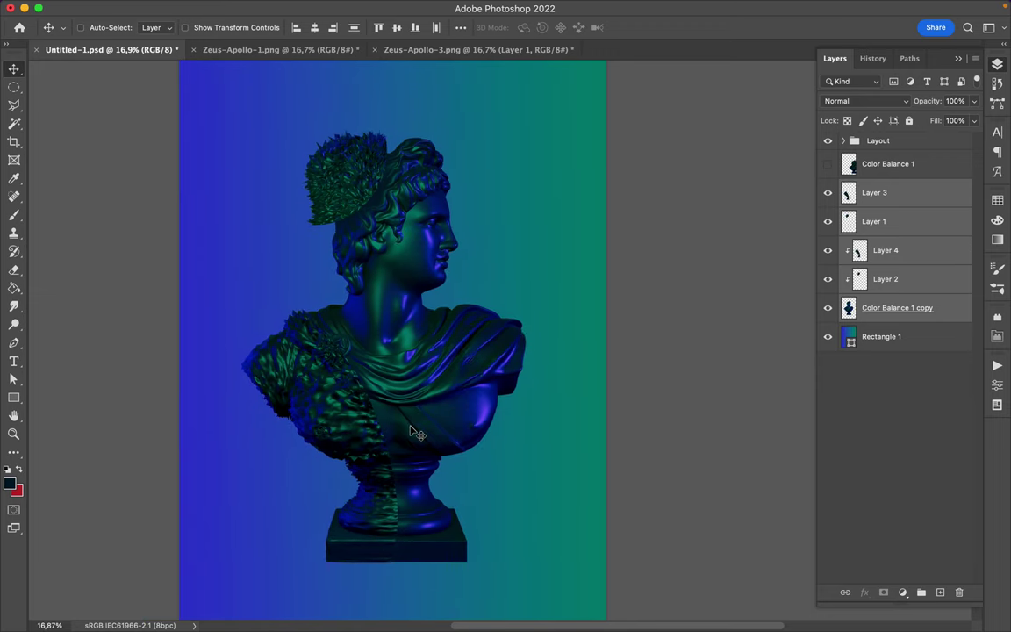
- Draw a wide rectangle across the bust's chest with white outline colour
{"action": "left_click", "coordinate": [14, 397]}
{"action": "left_click", "coordinate": [154, 27]}
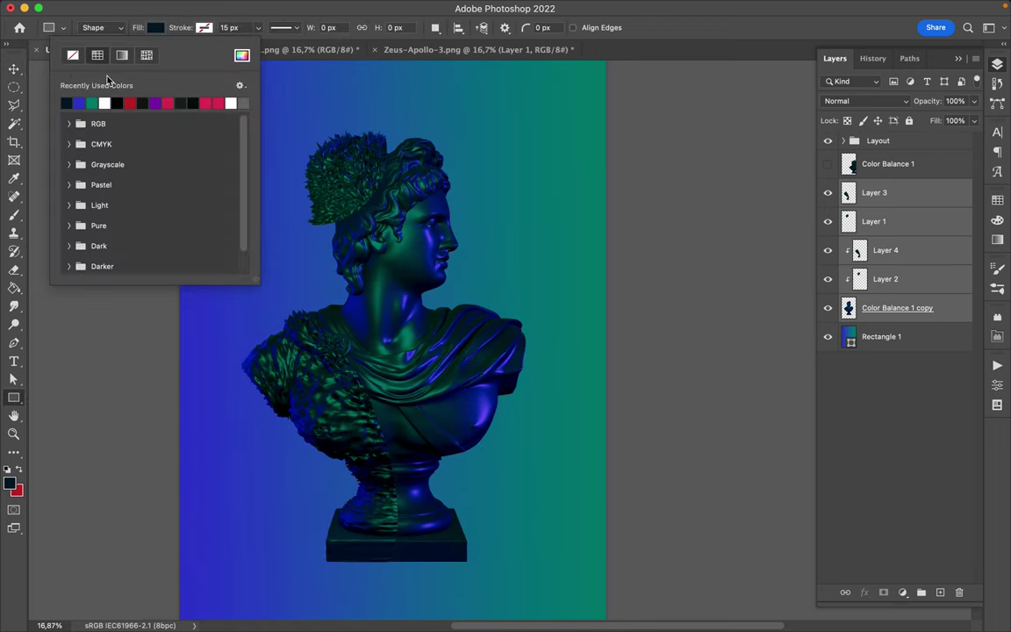
{"action": "left_click", "coordinate": [204, 27]}
{"action": "left_click", "coordinate": [147, 55]}
{"action": "left_click", "coordinate": [349, 323]}
{"action": "left_click_drag", "start_coordinate": [213, 297], "coordinate": [573, 366]}
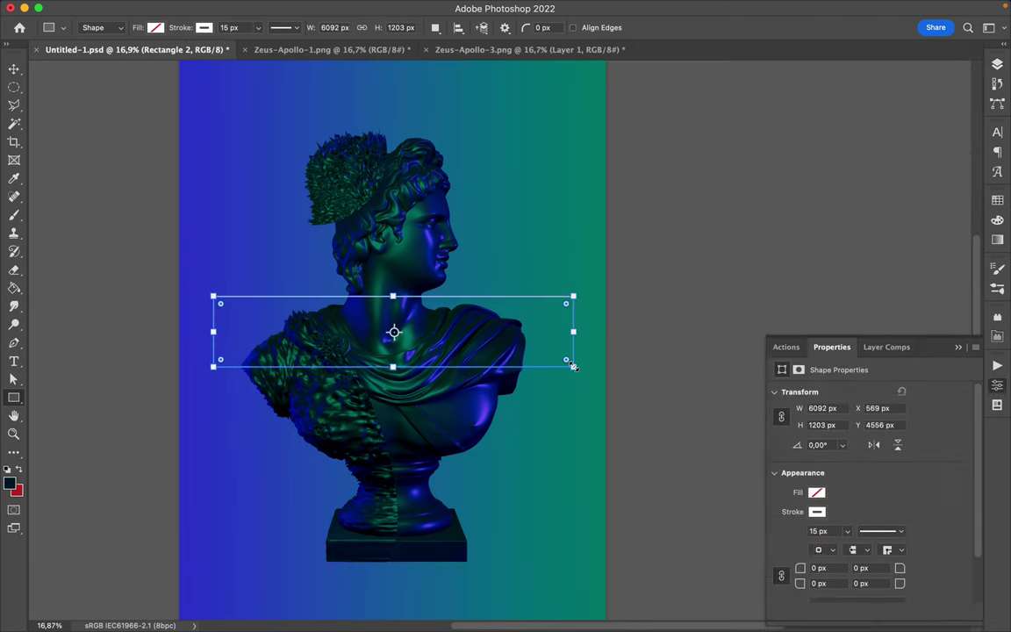
- Move Rectangle 2 below Layer 1, undoing an accidental copy
{"action": "left_click", "coordinate": [997, 64]}
{"action": "key", "text": "v"}
{"action": "mouse_move", "coordinate": [882, 193]}
{"action": "left_mouse_down"}
{"action": "mouse_move", "coordinate": [892, 269]}
{"action": "mouse_move", "coordinate": [874, 286]}
{"action": "mouse_move", "coordinate": [869, 255]}
{"action": "mouse_move", "coordinate": [872, 265]}
{"action": "left_mouse_up"}
{"action": "key", "text": "ctrl+z"}
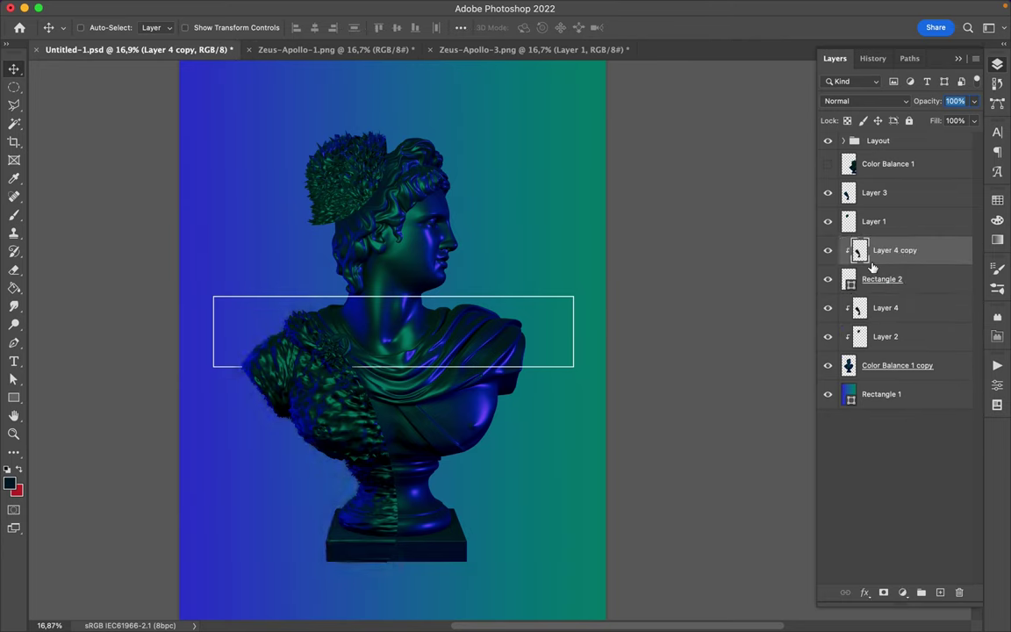
{"action": "left_click", "coordinate": [883, 281]}
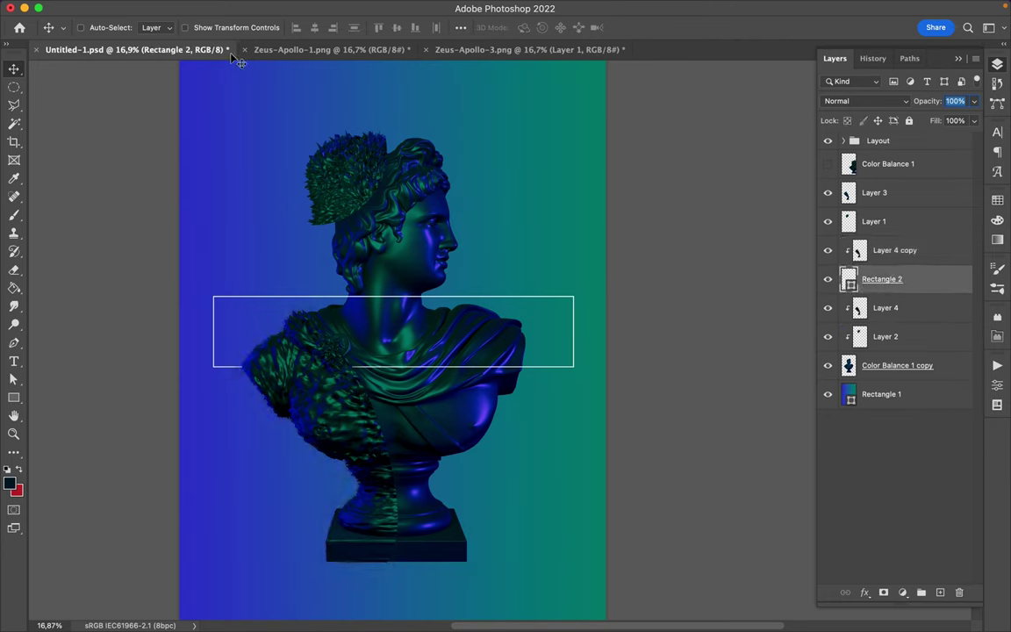
- Set Rectangle 2's outline thickness to 5
{"action": "key", "text": "a"}
{"action": "key", "text": "u"}
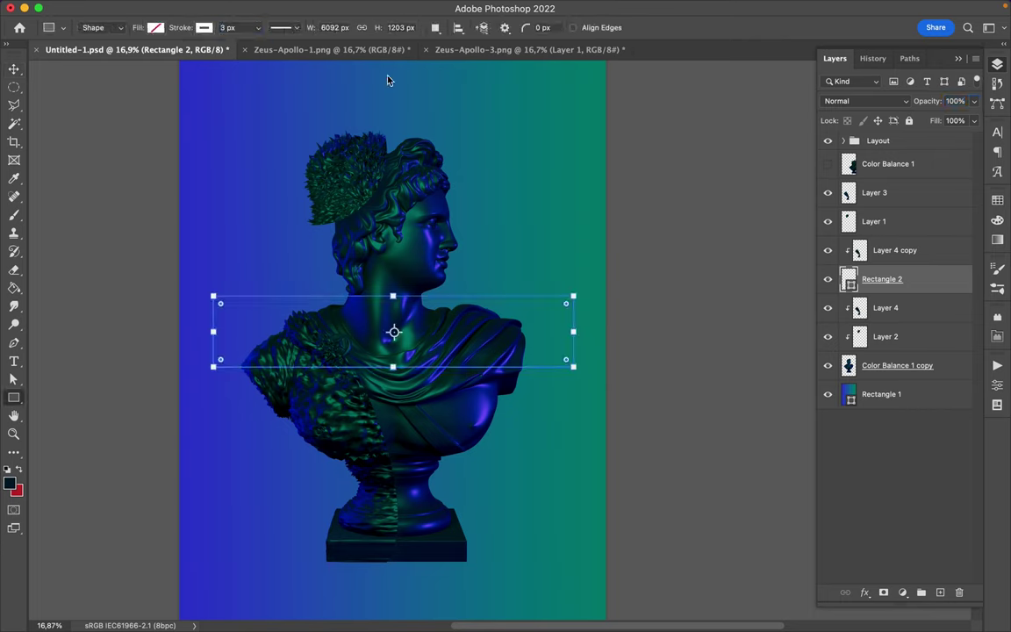
{"action": "left_click", "coordinate": [665, 276]}
{"action": "left_click", "coordinate": [458, 390]}
{"action": "left_click", "coordinate": [887, 307]}
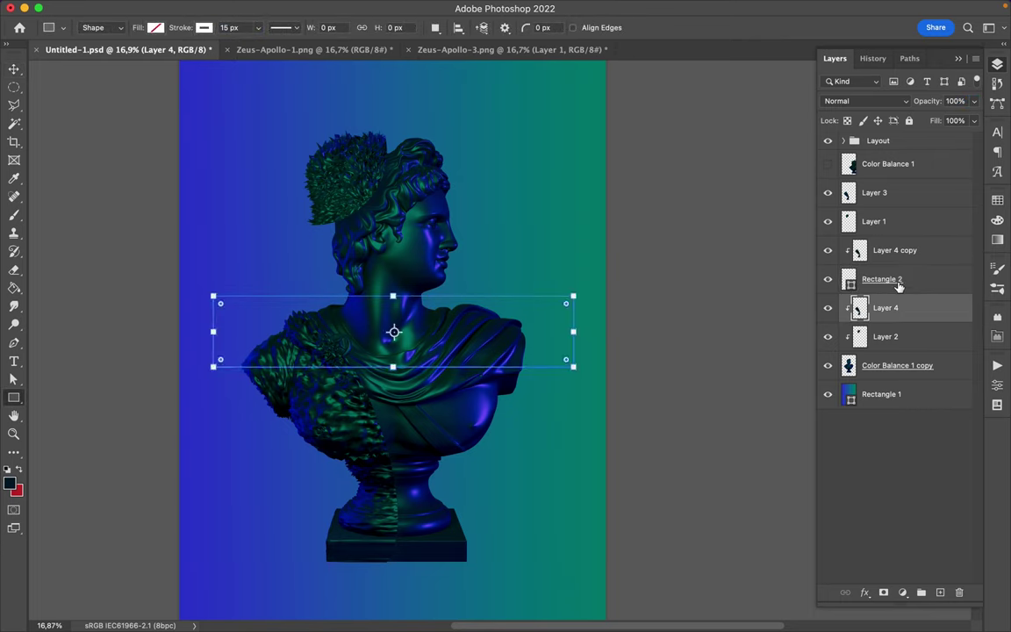
{"action": "left_click", "coordinate": [882, 279]}
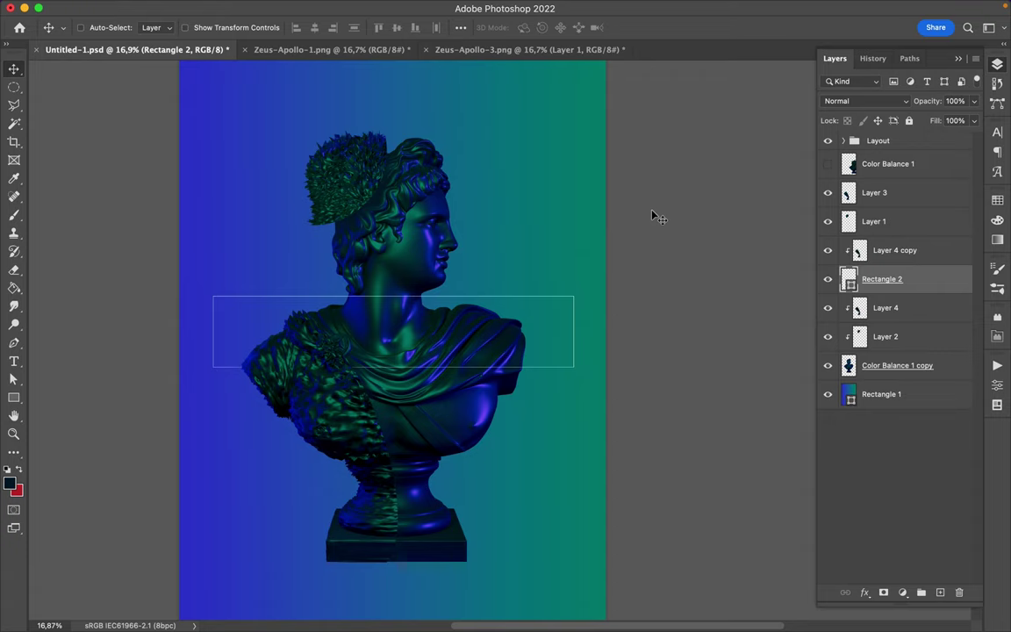
{"action": "type", "text": "5"}
{"action": "key", "text": "Return"}
- Draw a circle over the statue's hair and move Ellipse 1 above Layer 4 copy, unclipped
{"action": "key", "text": "v"}
{"action": "key", "text": "u"}
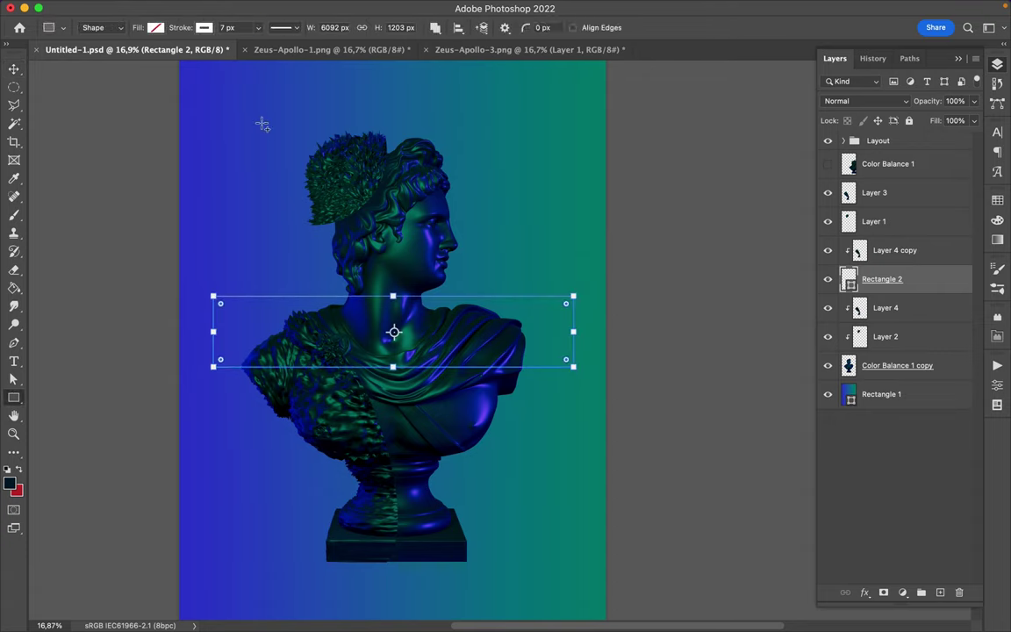
{"action": "key", "text": "shift+u"}
{"action": "left_click_drag", "start_coordinate": [272, 139], "coordinate": [380, 247]}
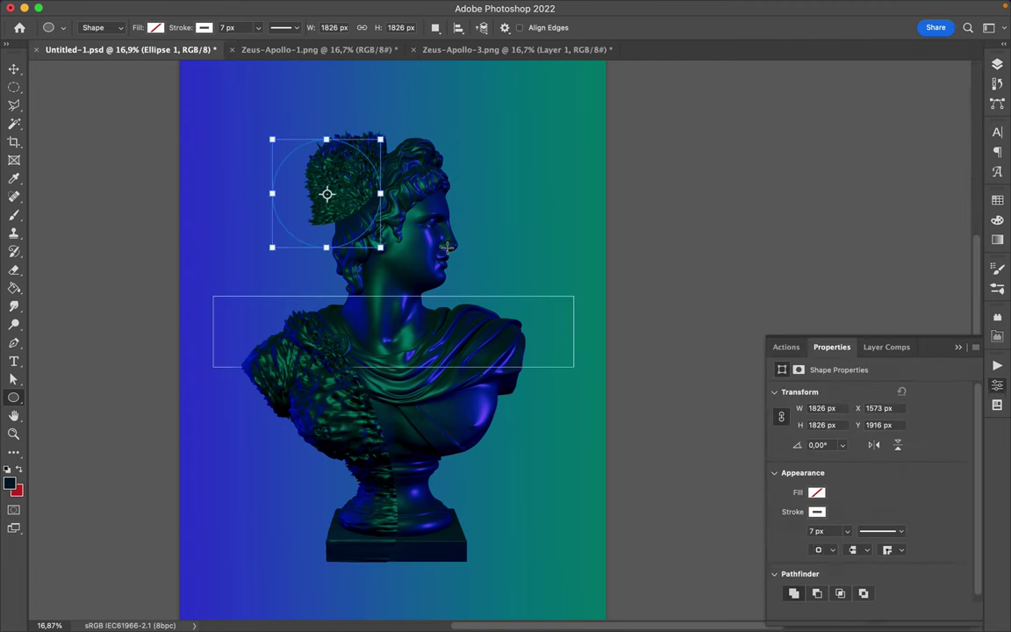
{"action": "left_click_drag", "start_coordinate": [915, 264], "coordinate": [891, 268]}
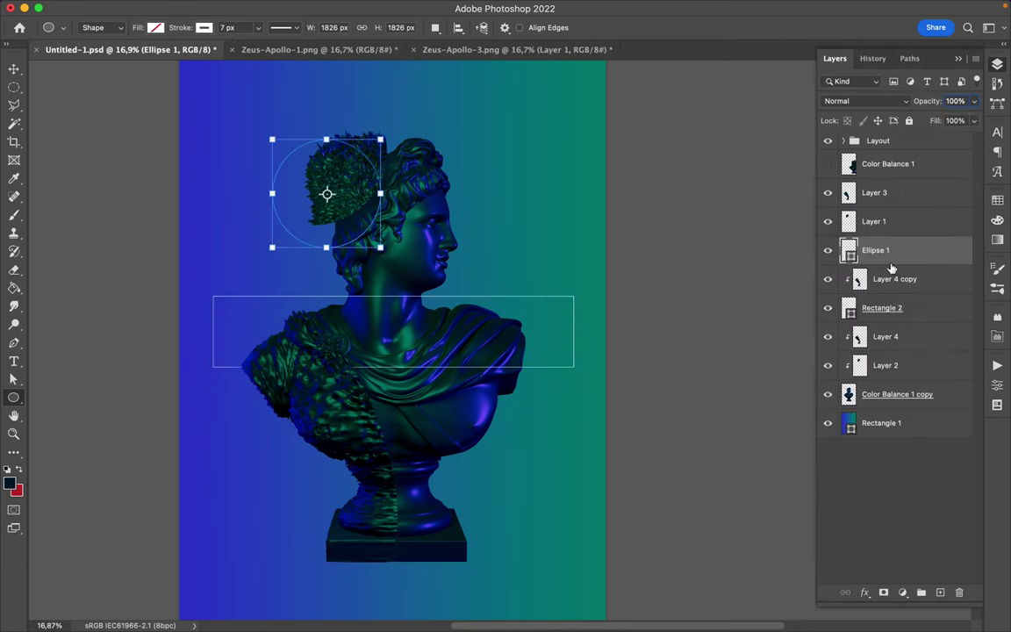
- Give the circle a white fill with no outline and rotate it 45°
{"action": "left_click", "coordinate": [203, 27]}
{"action": "left_click", "coordinate": [123, 50]}
{"action": "left_click", "coordinate": [155, 27]}
{"action": "left_click", "coordinate": [66, 103]}
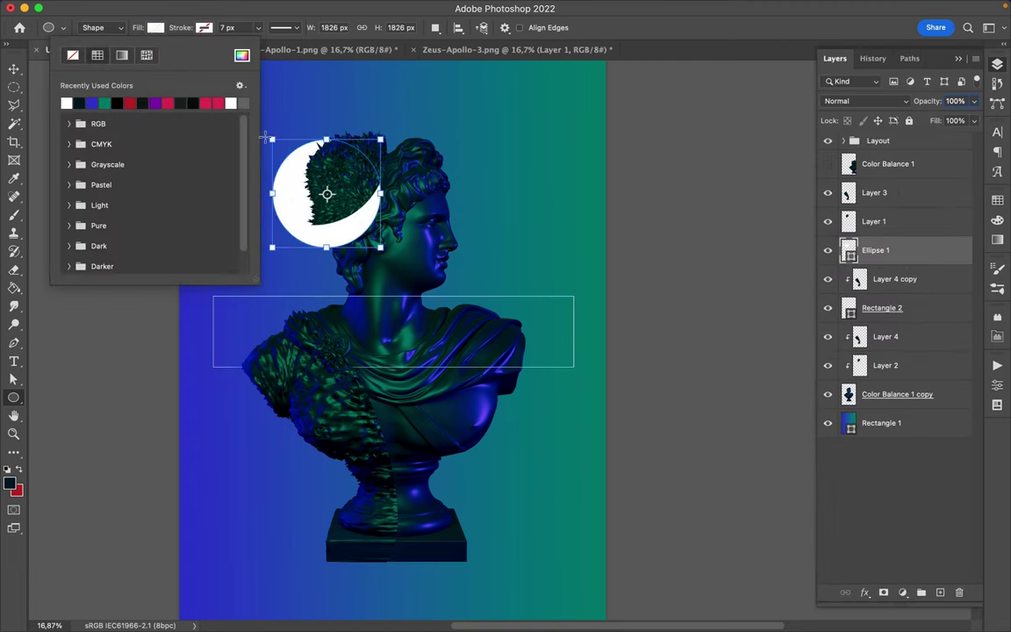
{"action": "left_click", "coordinate": [279, 125]}
{"action": "left_click_drag", "start_coordinate": [279, 126], "coordinate": [336, 116]}
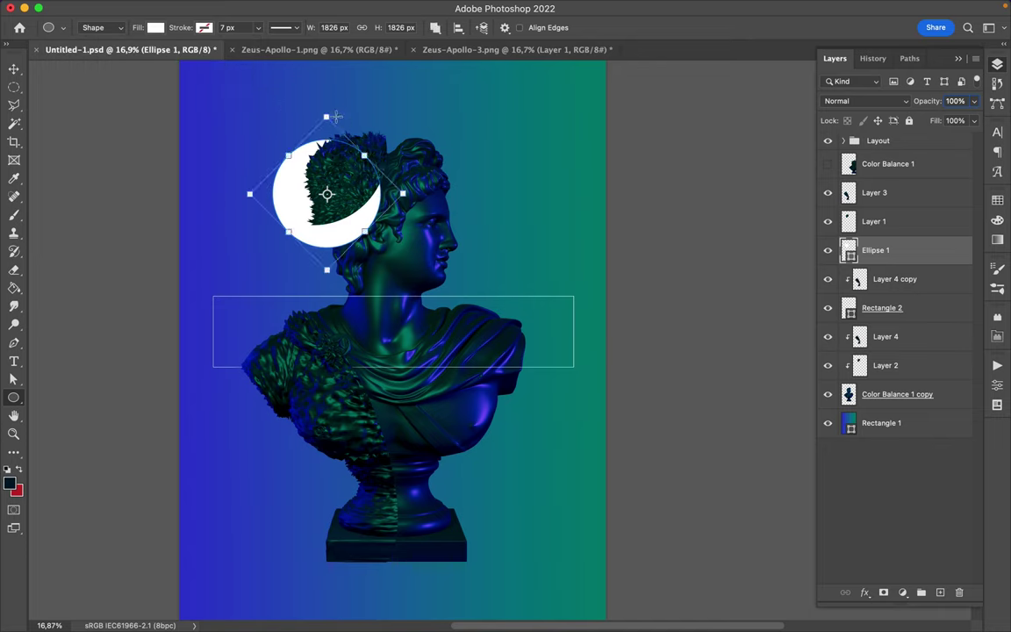
- Rasterize Ellipse 1 and cut a lasso-selected half of the circle into Layer 5
{"action": "key", "text": "l"}
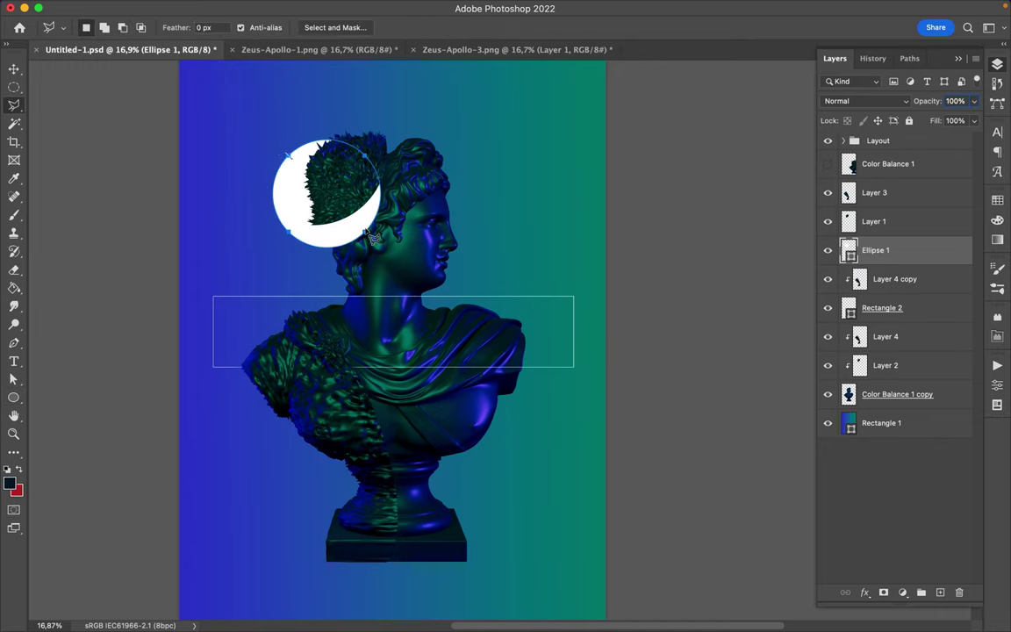
{"action": "left_click", "coordinate": [299, 139]}
{"action": "right_click", "coordinate": [913, 252]}
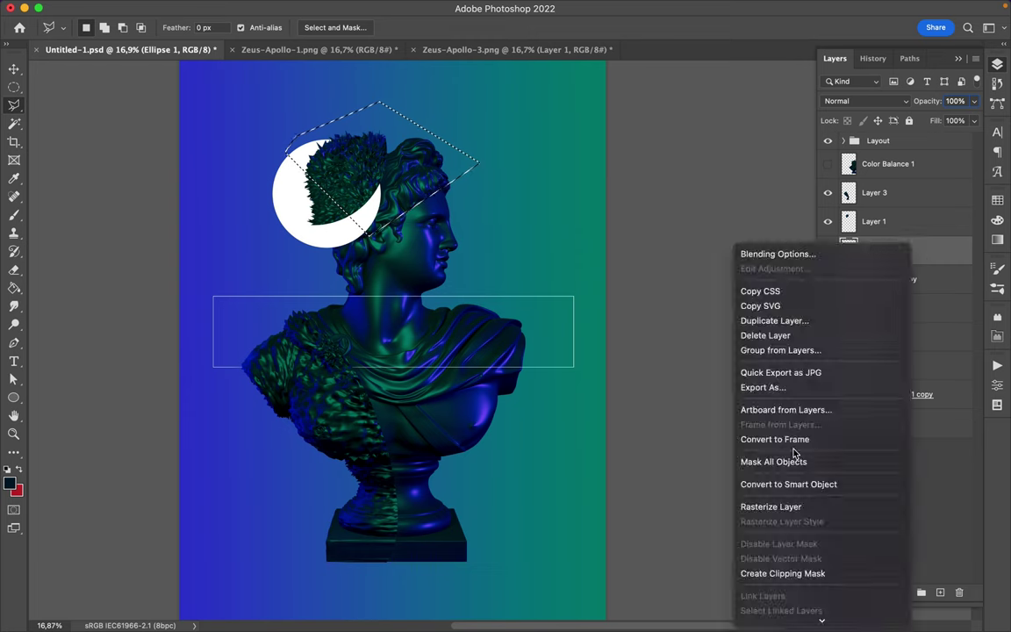
{"action": "left_click", "coordinate": [742, 457]}
{"action": "key", "text": "ctrl+j"}
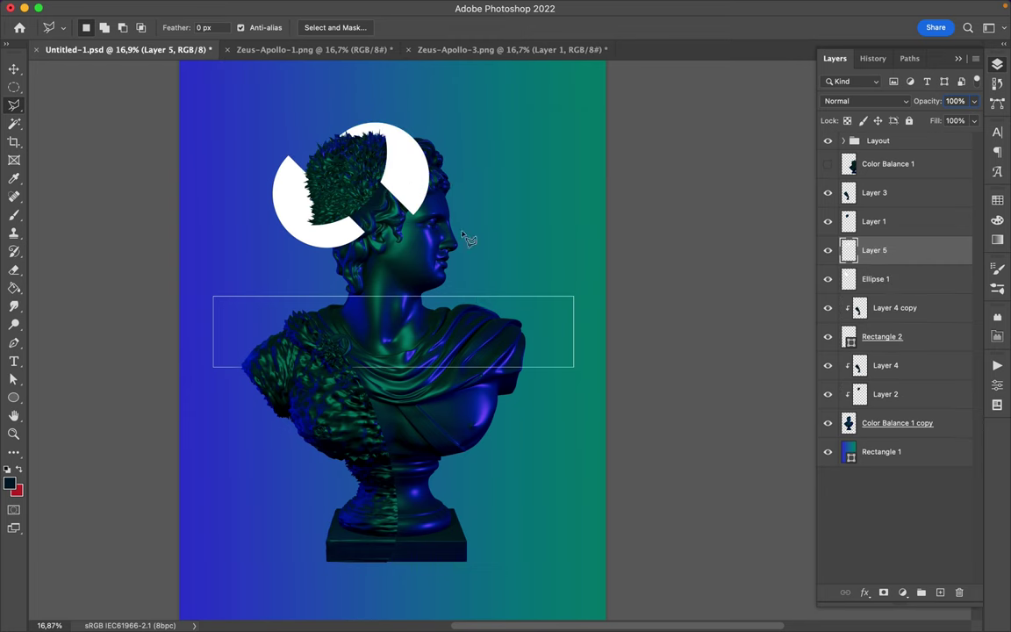
- Move the cut half-circle down to the shoulder and shift the crescent into the hair
{"action": "key", "text": "v"}
{"action": "mouse_move", "coordinate": [406, 176]}
{"action": "left_mouse_down"}
{"action": "mouse_move", "coordinate": [552, 353]}
{"action": "mouse_move", "coordinate": [509, 412]}
{"action": "mouse_move", "coordinate": [535, 402]}
{"action": "left_mouse_up"}
{"action": "left_click", "coordinate": [360, 244], "text": "ctrl"}
{"action": "key", "text": "ctrl+t"}
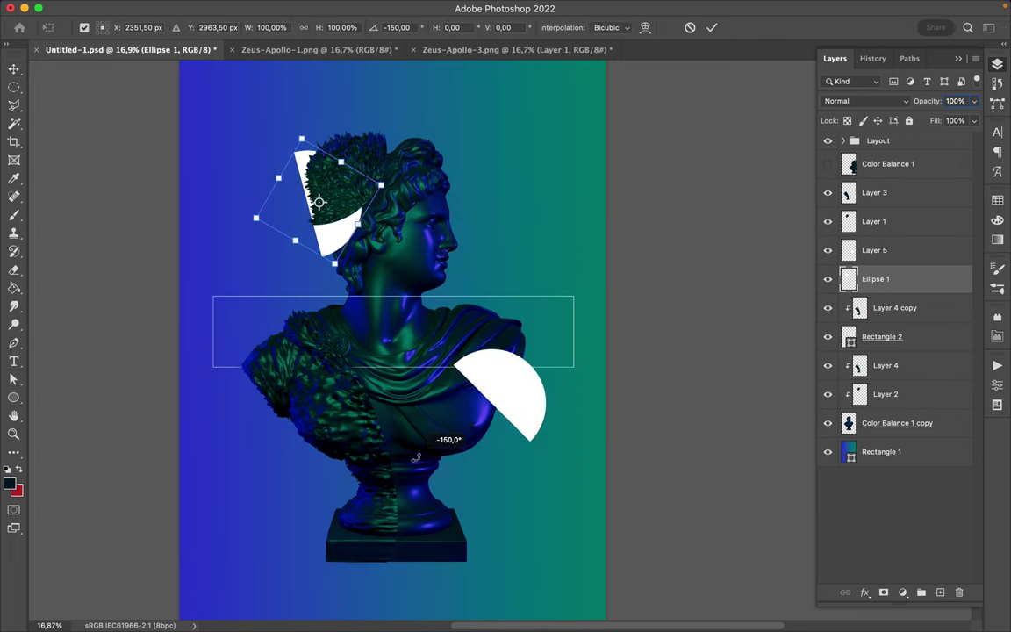
{"action": "key", "text": "Return"}
{"action": "left_click_drag", "start_coordinate": [344, 213], "coordinate": [354, 228]}
- Rotate the shoulder half-circle about 180°, move it down-left, and place Layer 5 below Color Balance 1 copy
{"action": "left_click", "coordinate": [466, 360]}
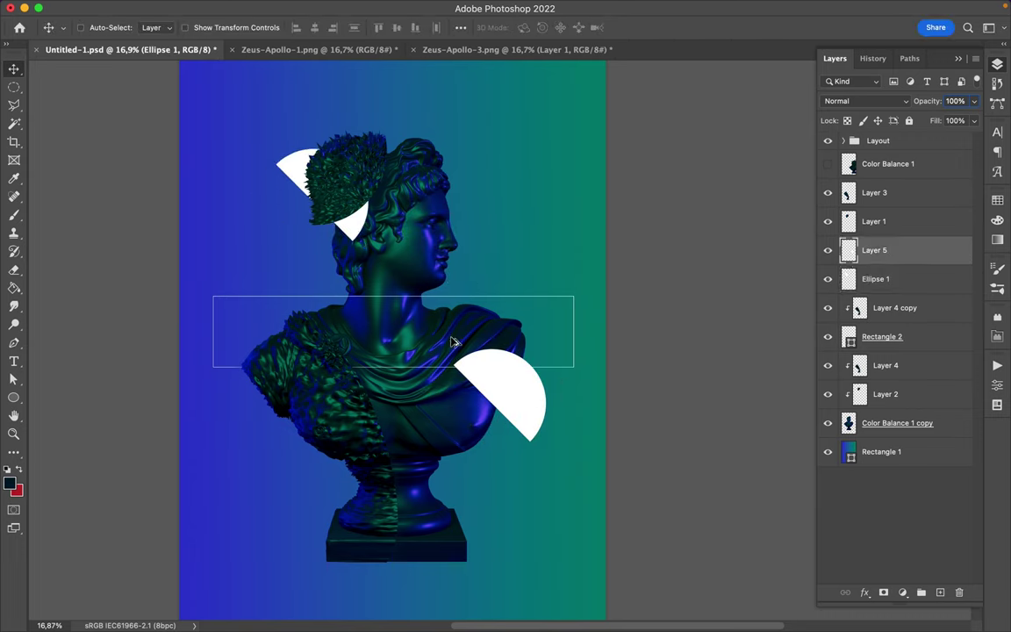
{"action": "key", "text": "ctrl+t"}
{"action": "left_click_drag", "start_coordinate": [584, 400], "coordinate": [553, 439]}
{"action": "key", "text": "Return"}
{"action": "left_click_drag", "start_coordinate": [492, 448], "coordinate": [447, 490]}
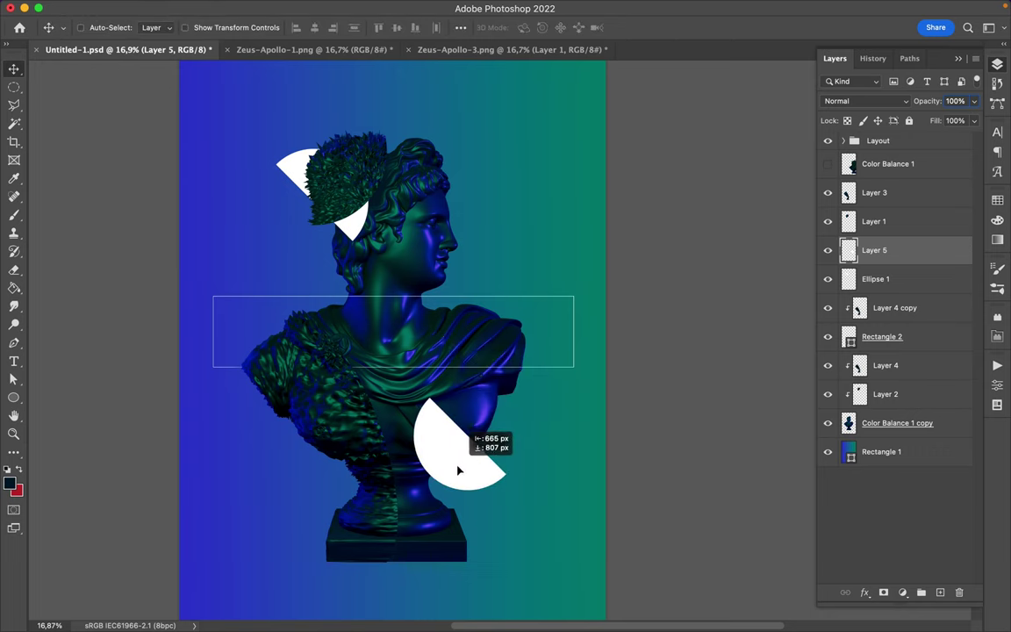
{"action": "mouse_move", "coordinate": [874, 251]}
{"action": "left_mouse_down"}
{"action": "mouse_move", "coordinate": [892, 438]}
{"action": "mouse_move", "coordinate": [878, 331]}
{"action": "left_mouse_up"}
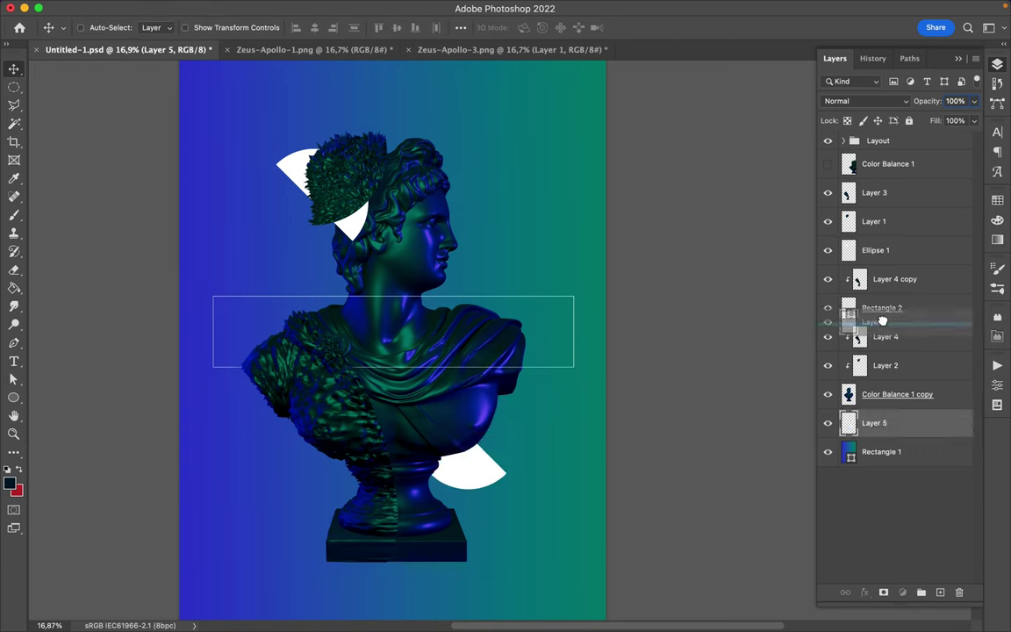
- Shrink the half-circle to about 48% and fit the whole poster in the window
{"action": "key", "text": "ctrl+t"}
{"action": "mouse_move", "coordinate": [414, 397]}
{"action": "left_mouse_down"}
{"action": "mouse_move", "coordinate": [465, 448]}
{"action": "mouse_move", "coordinate": [450, 449]}
{"action": "left_mouse_up"}
{"action": "key", "text": "Return"}
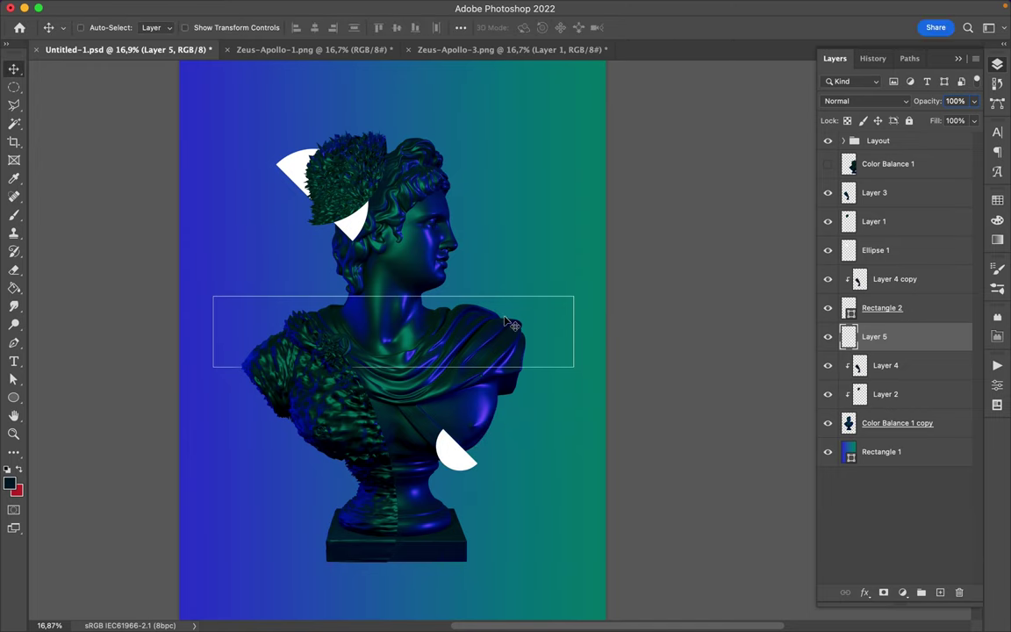
{"action": "key", "text": "ctrl+0"}
{"action": "key", "text": "alt+comma"}
- Rasterize the gradient background, copy a large circle around the chest to a new layer, rotate it 135°
{"action": "key", "text": "m"}
{"action": "left_click_drag", "start_coordinate": [600, 235], "coordinate": [361, 431]}
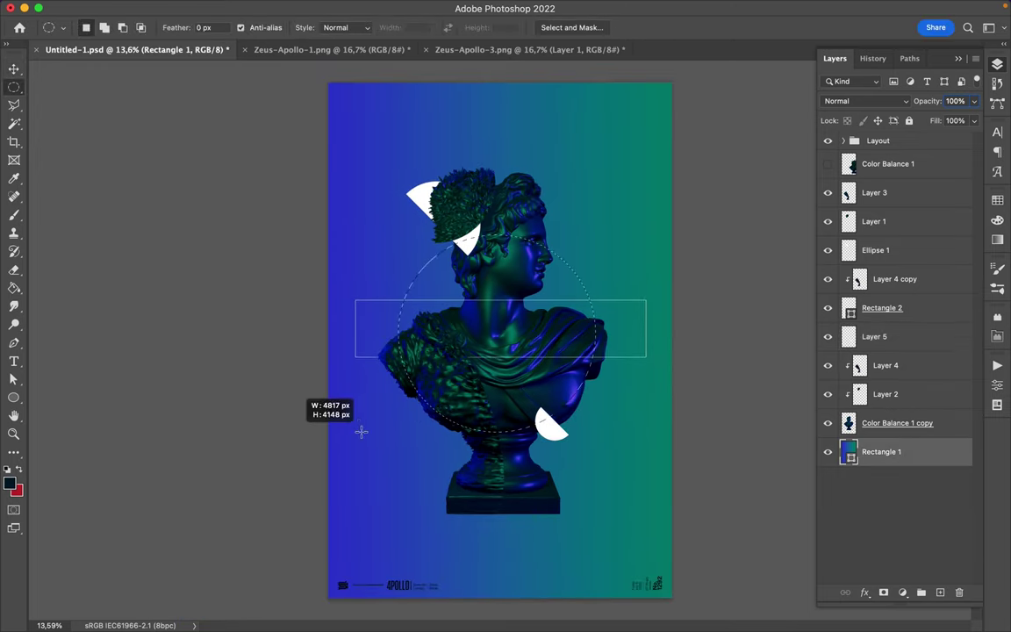
{"action": "right_click", "coordinate": [930, 452]}
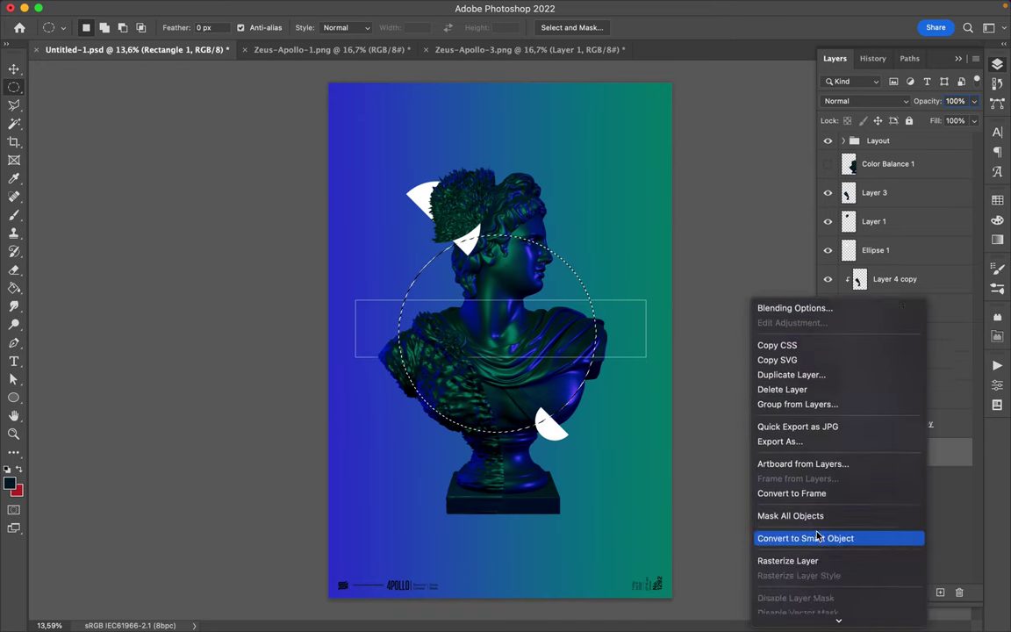
{"action": "left_click", "coordinate": [787, 560]}
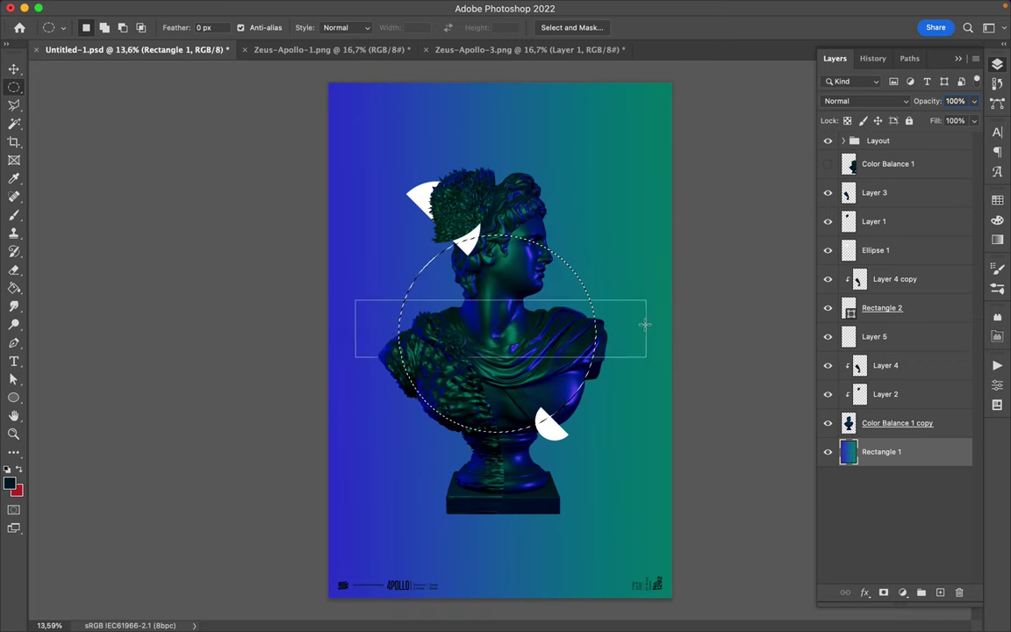
{"action": "key", "text": "ctrl+j"}
{"action": "key", "text": "ctrl+t"}
{"action": "left_click_drag", "start_coordinate": [648, 332], "coordinate": [622, 331]}
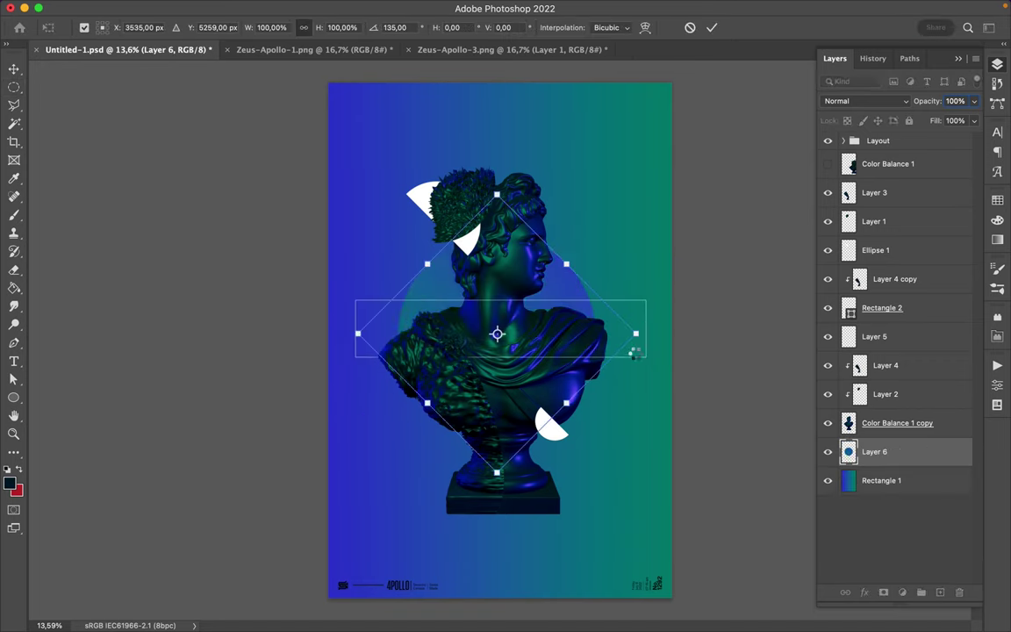
{"action": "key", "text": "Return"}
- Copy a square of the gradient over the bust to a new layer and rotate it 45° into a diamond
{"action": "right_click", "coordinate": [14, 87]}
{"action": "left_click", "coordinate": [70, 87]}
{"action": "key", "text": "alt+comma"}
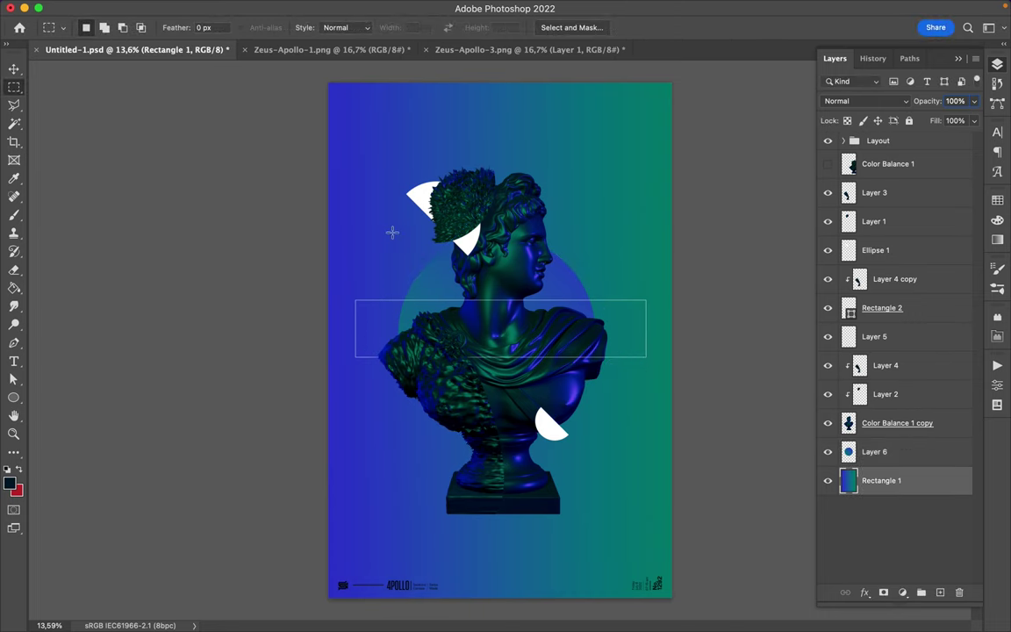
{"action": "mouse_move", "coordinate": [429, 240]}
{"action": "left_mouse_down"}
{"action": "mouse_move", "coordinate": [617, 410]}
{"action": "mouse_move", "coordinate": [566, 397]}
{"action": "left_mouse_up"}
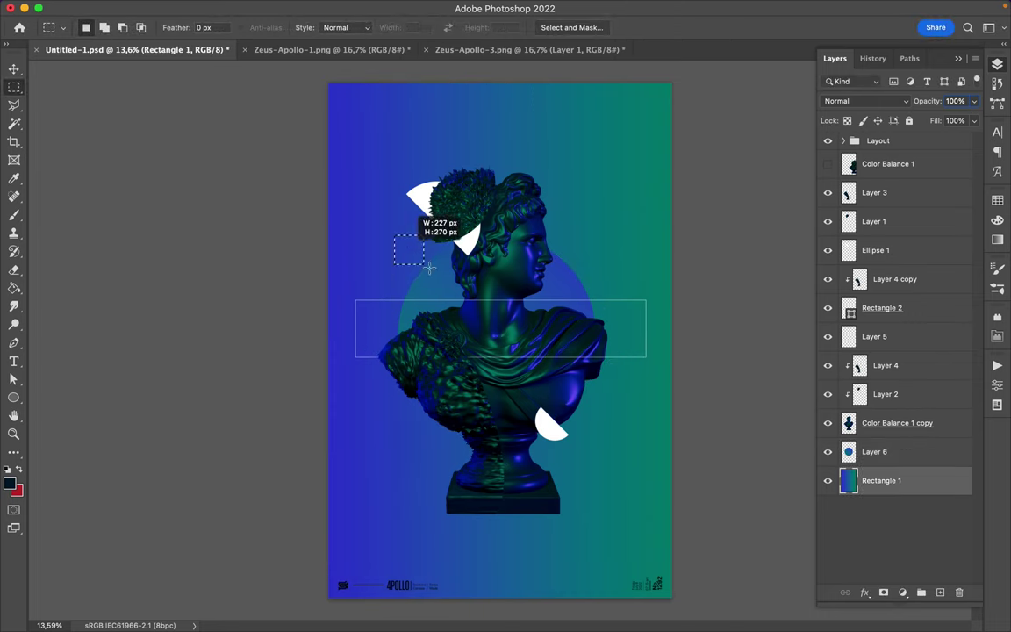
{"action": "left_click_drag", "start_coordinate": [429, 268], "coordinate": [665, 440]}
{"action": "key", "text": "ctrl+j"}
{"action": "key", "text": "ctrl+t"}
{"action": "mouse_move", "coordinate": [430, 219]}
{"action": "left_mouse_down"}
{"action": "mouse_move", "coordinate": [536, 207]}
{"action": "mouse_move", "coordinate": [480, 197]}
{"action": "left_mouse_up"}
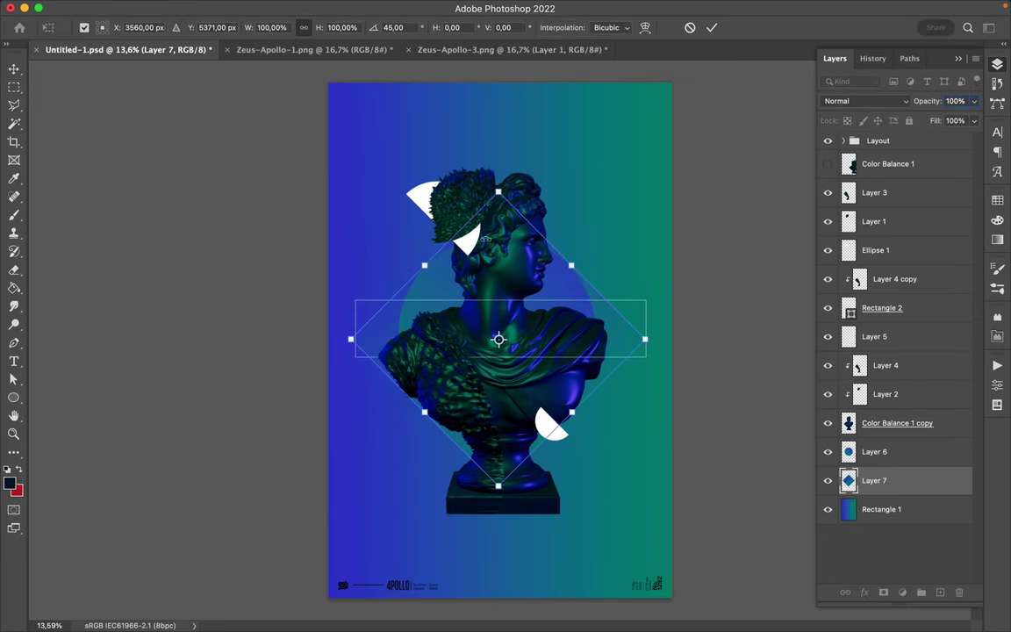
{"action": "key", "text": "Return"}
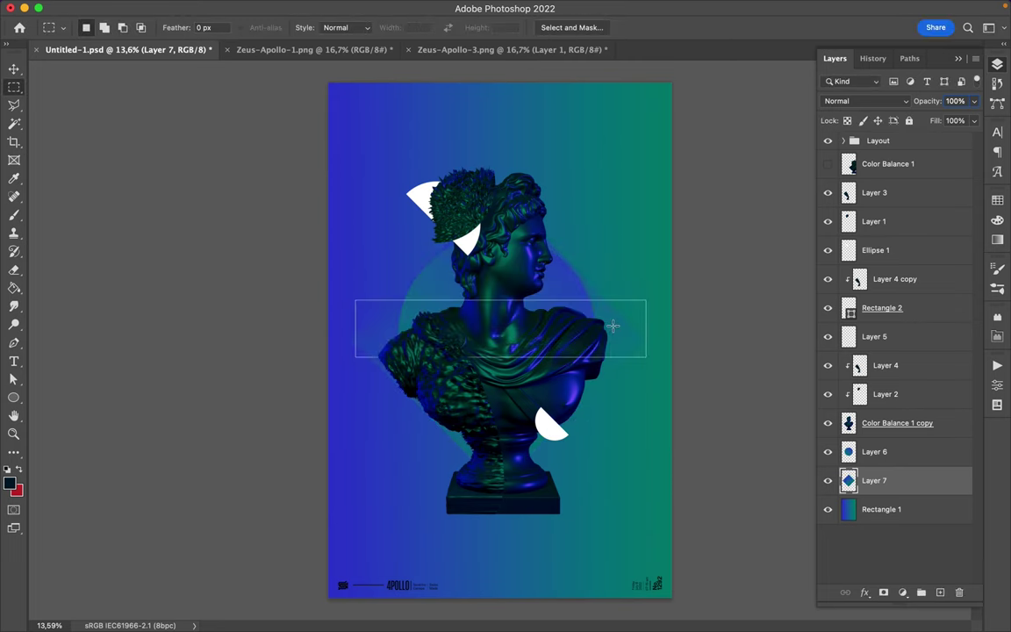
- Turn the diamond a further 90° and the gradient circle -90°, then undo and redo the diamond's rotation
{"action": "key", "text": "ctrl+t"}
{"action": "left_click_drag", "start_coordinate": [618, 332], "coordinate": [527, 123]}
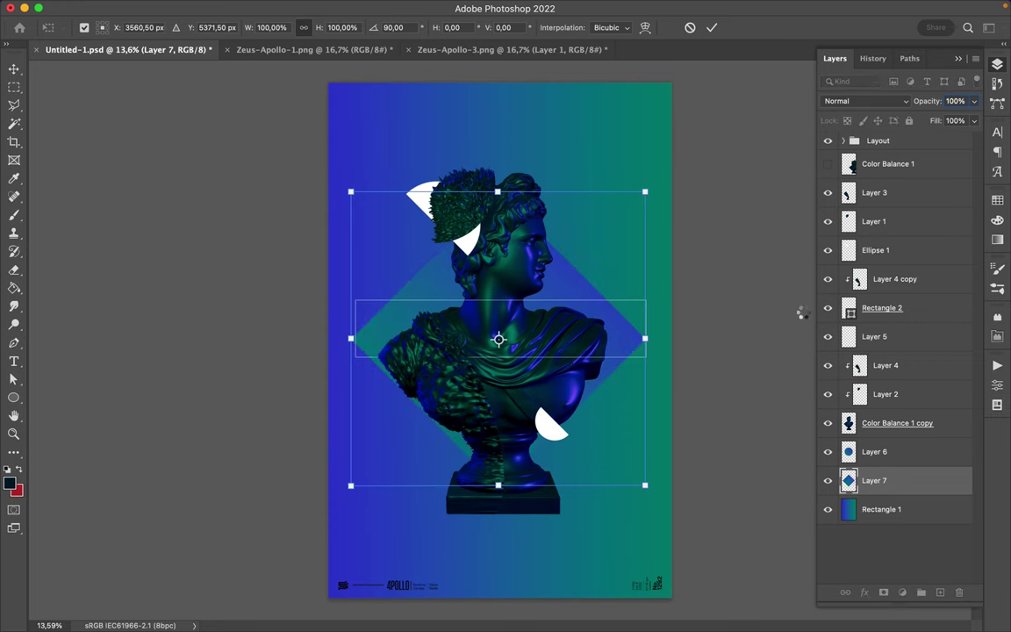
{"action": "key", "text": "Return"}
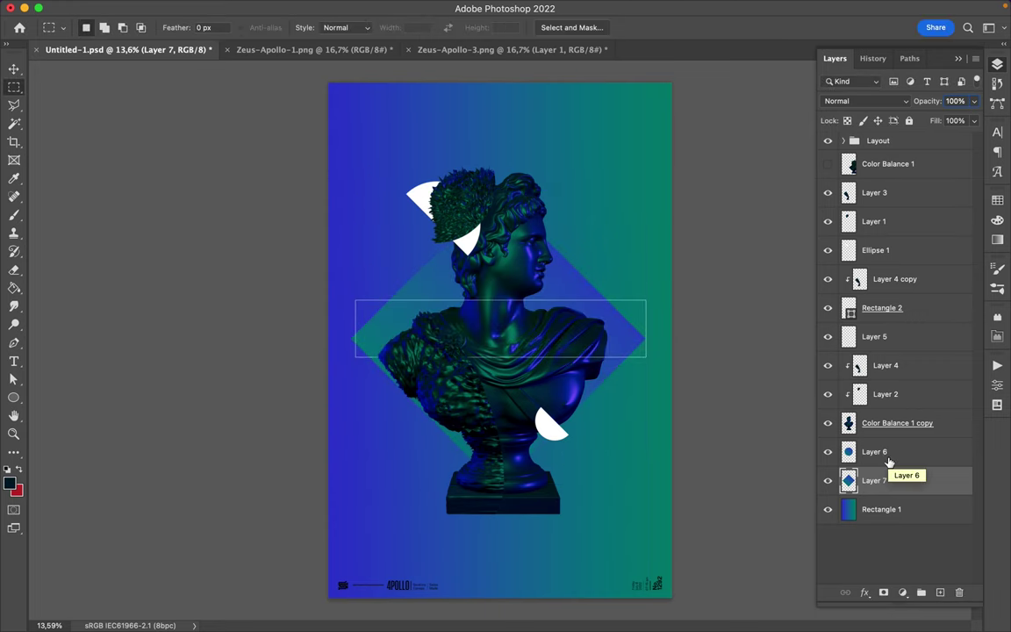
{"action": "left_click", "coordinate": [874, 451]}
{"action": "key", "text": "ctrl+t"}
{"action": "left_click_drag", "start_coordinate": [395, 437], "coordinate": [400, 431]}
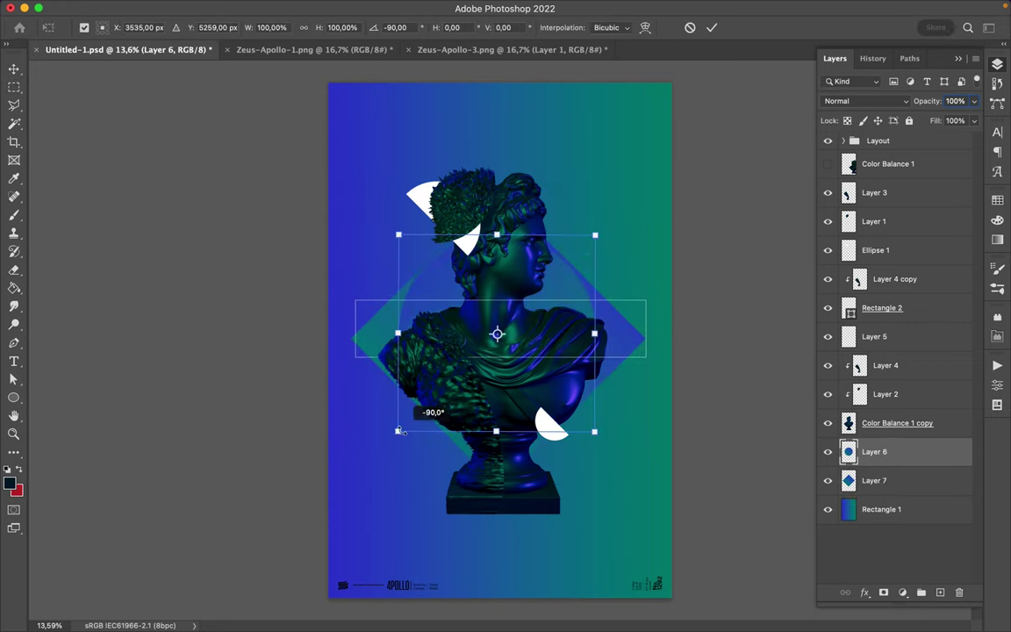
{"action": "key", "text": "Return"}
{"action": "key", "text": "alt+bracketleft"}
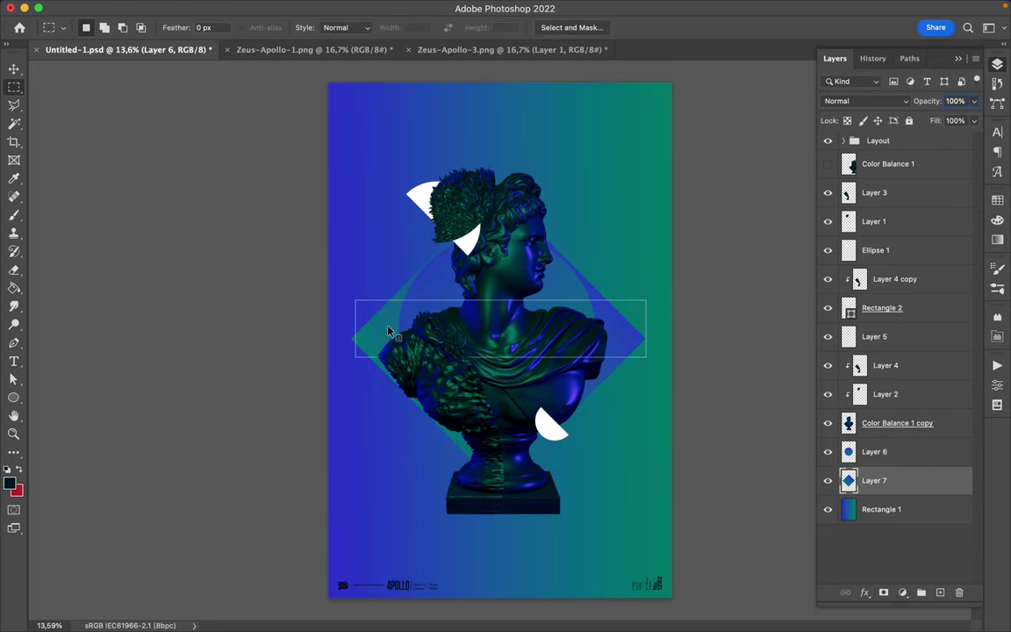
{"action": "key", "text": "ctrl+z"}
{"action": "key", "text": "ctrl+shift+z"}
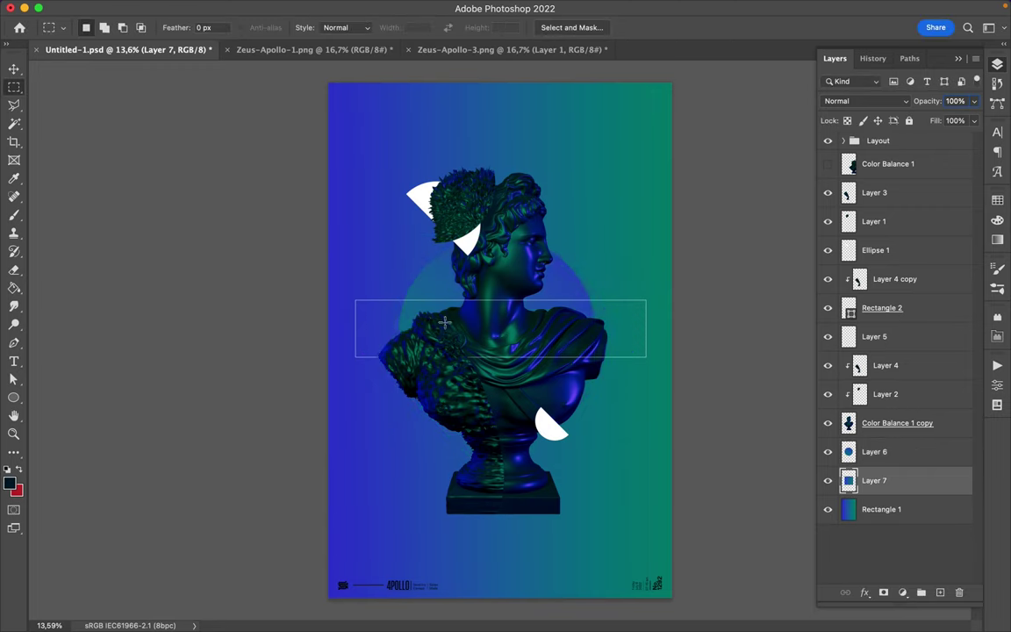
- Move the white hair wedge 152 px to the right and reselect the gradient background layer
{"action": "key", "text": "v"}
{"action": "left_click", "coordinate": [423, 201], "text": "ctrl"}
{"action": "key", "text": "ctrl+t"}
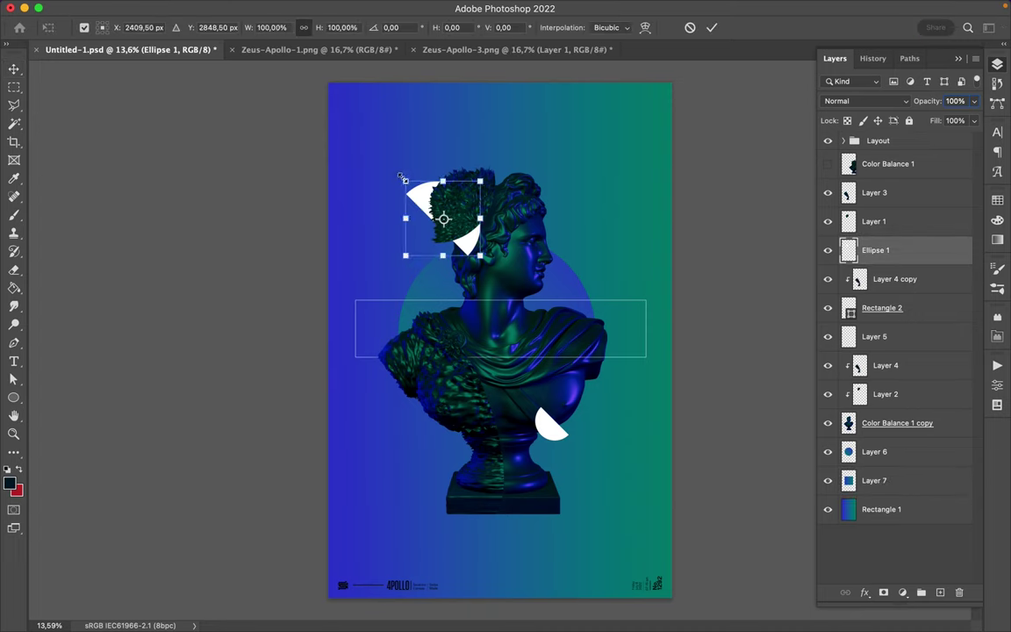
{"action": "key", "text": "Return"}
{"action": "left_click_drag", "start_coordinate": [474, 227], "coordinate": [455, 228]}
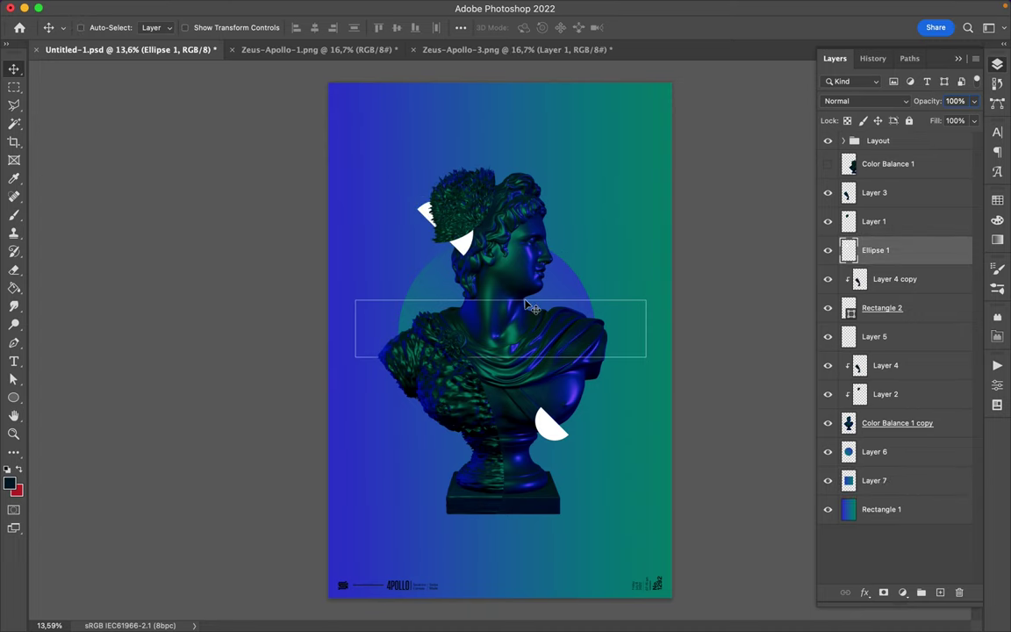
{"action": "scroll", "coordinate": [578, 266], "scroll_direction": "up", "scroll_amount": 3}
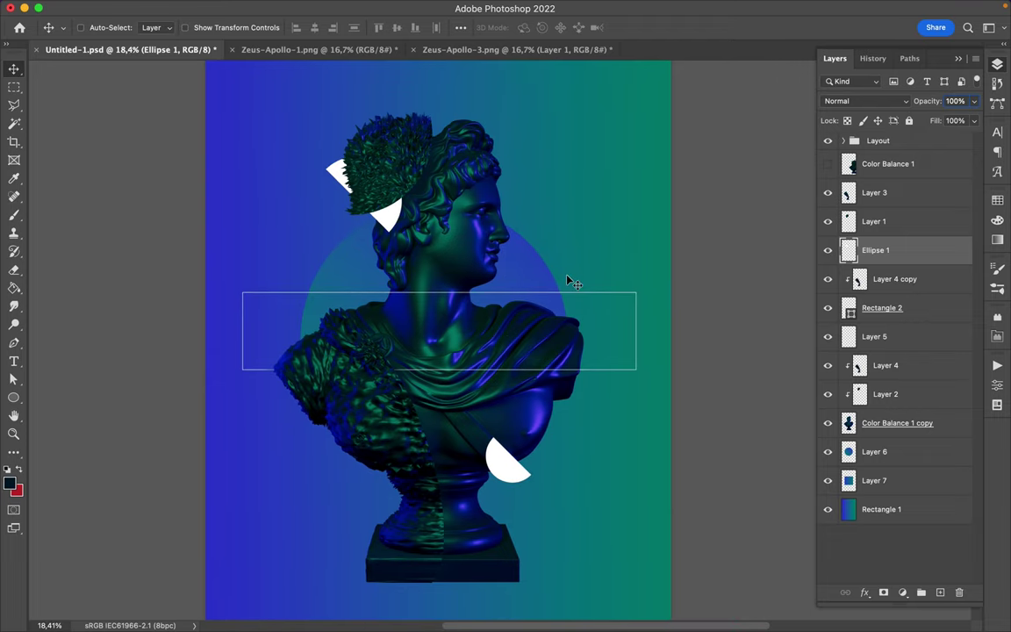
{"action": "left_click", "coordinate": [527, 279], "text": "ctrl"}
{"action": "left_click", "coordinate": [638, 296], "text": "ctrl"}
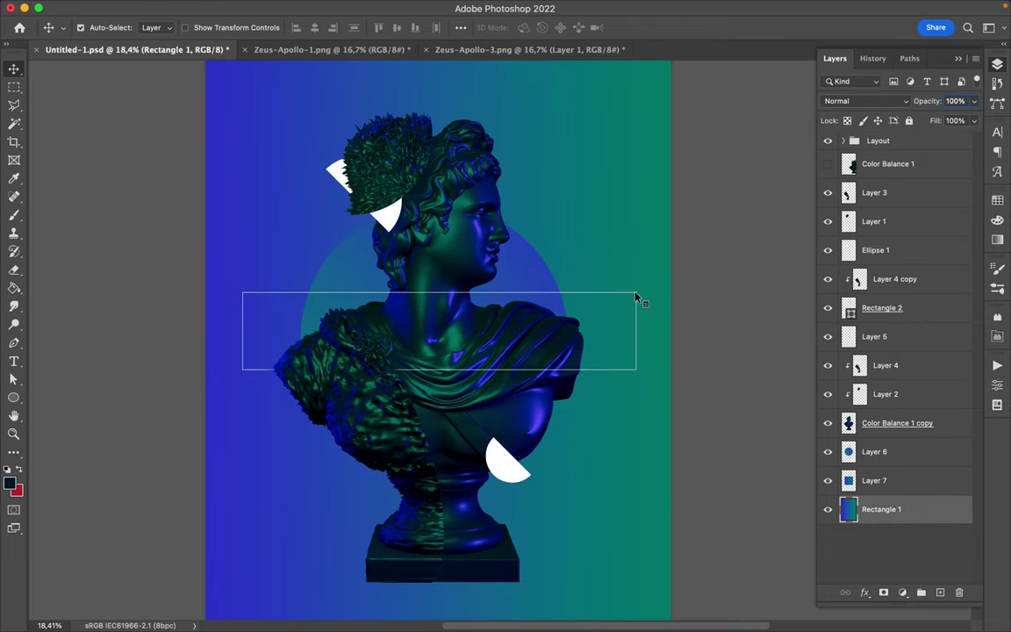
- Mask Rectangle 2 with the statue's outline selection and brush the mask so the bust sits in front
{"action": "left_click", "coordinate": [881, 308]}
{"action": "left_click", "coordinate": [849, 307], "text": "ctrl"}
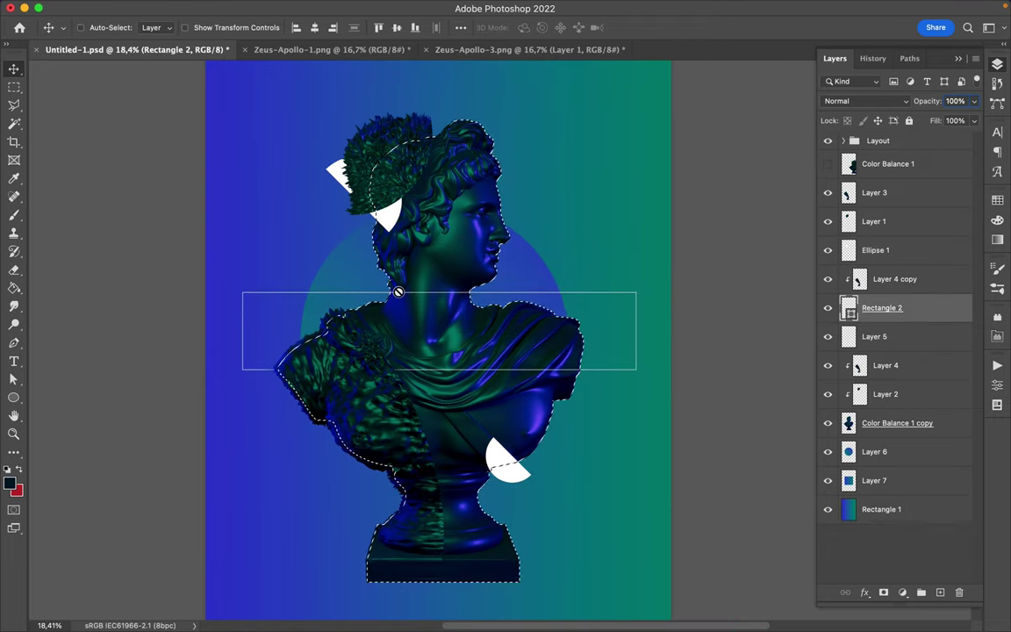
{"action": "left_click", "coordinate": [470, 260]}
{"action": "left_click", "coordinate": [902, 593]}
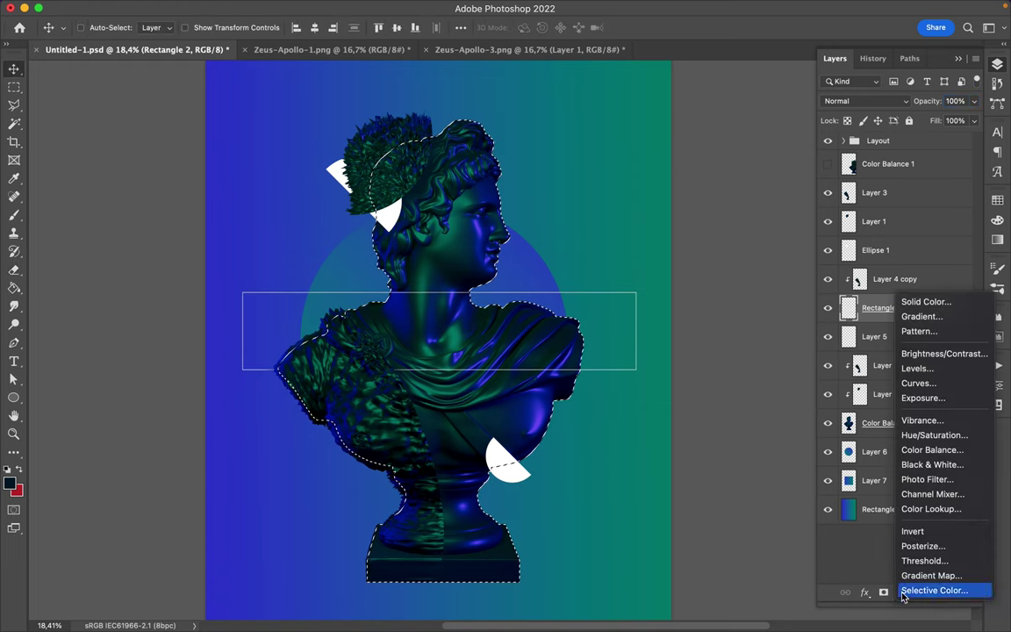
{"action": "key", "text": "Escape"}
{"action": "left_click", "coordinate": [884, 593]}
{"action": "key", "text": "ctrl+z"}
{"action": "left_click", "coordinate": [885, 593]}
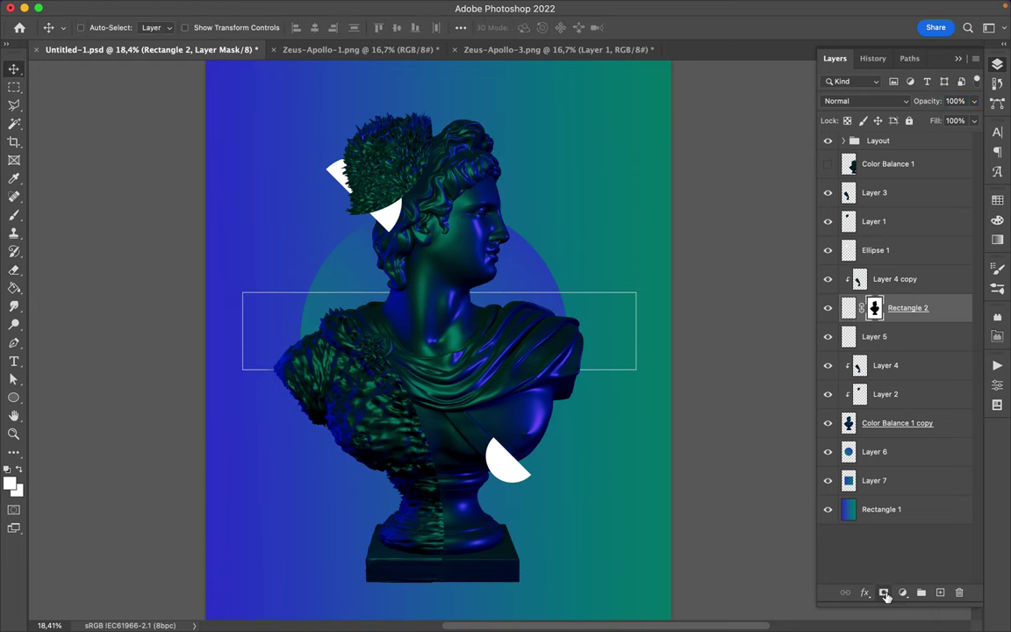
{"action": "key", "text": "b"}
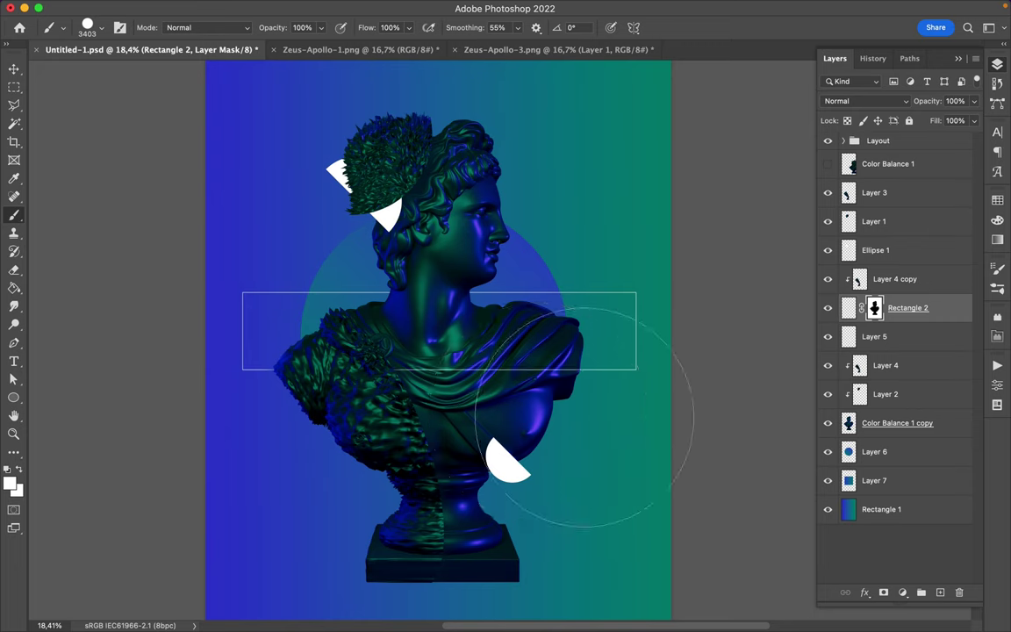
{"action": "key", "text": "v"}
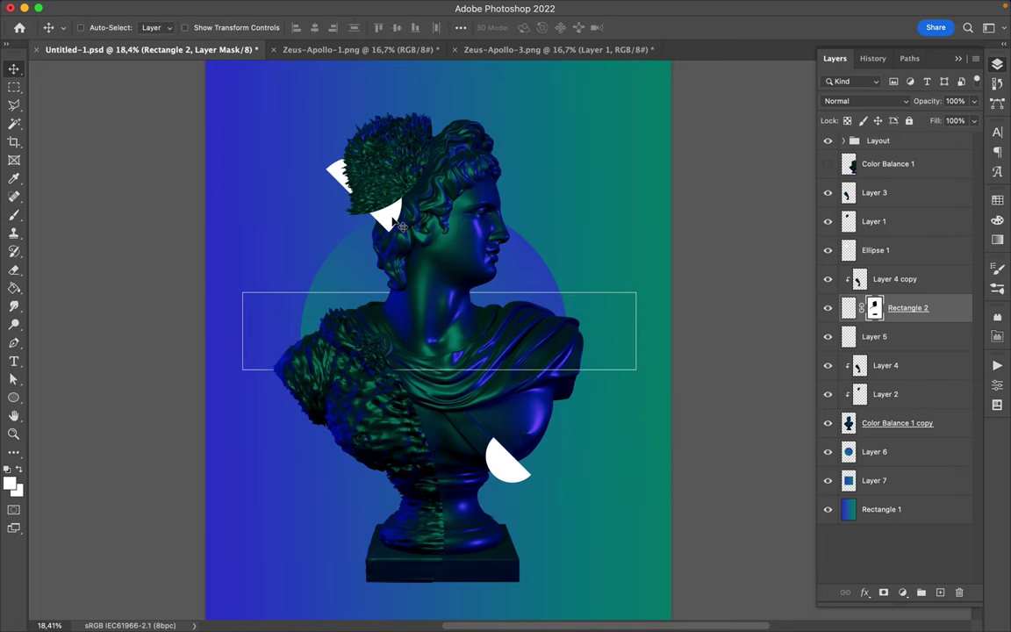
{"action": "left_click", "coordinate": [384, 220]}
- Shrink the hair wedge to about half against the laurel and the lower half-circle to 32.85%
{"action": "left_click_drag", "start_coordinate": [394, 170], "coordinate": [387, 223]}
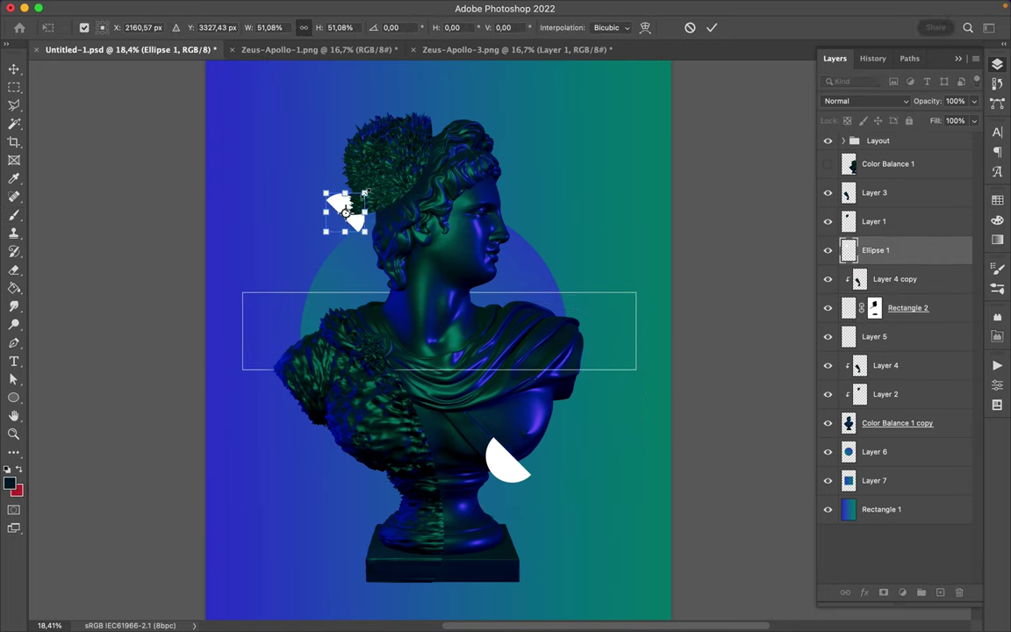
{"action": "left_click_drag", "start_coordinate": [506, 228], "coordinate": [367, 206]}
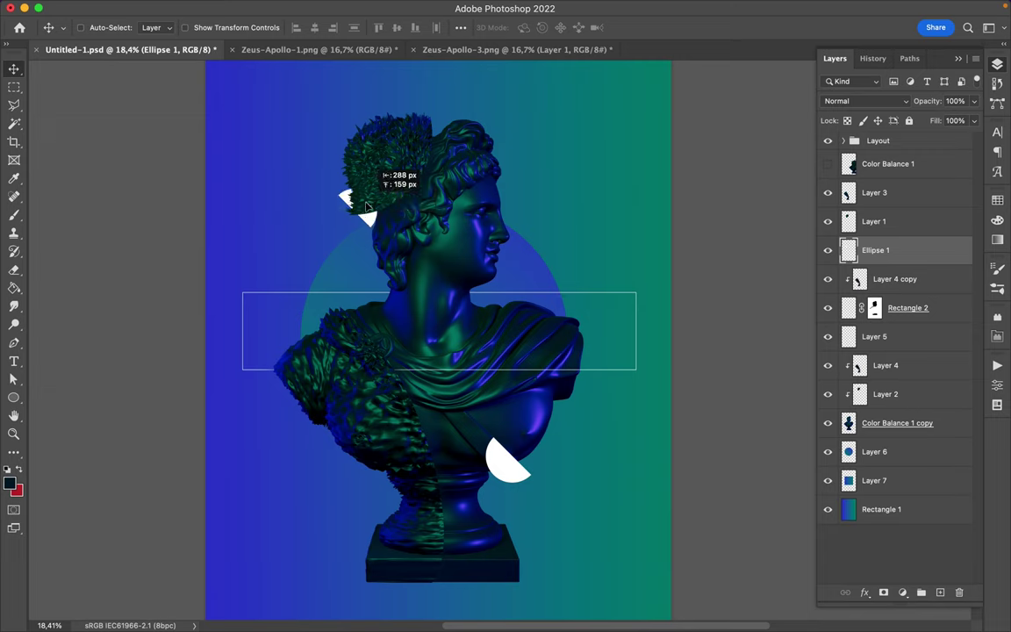
{"action": "left_click_drag", "start_coordinate": [521, 465], "coordinate": [515, 472]}
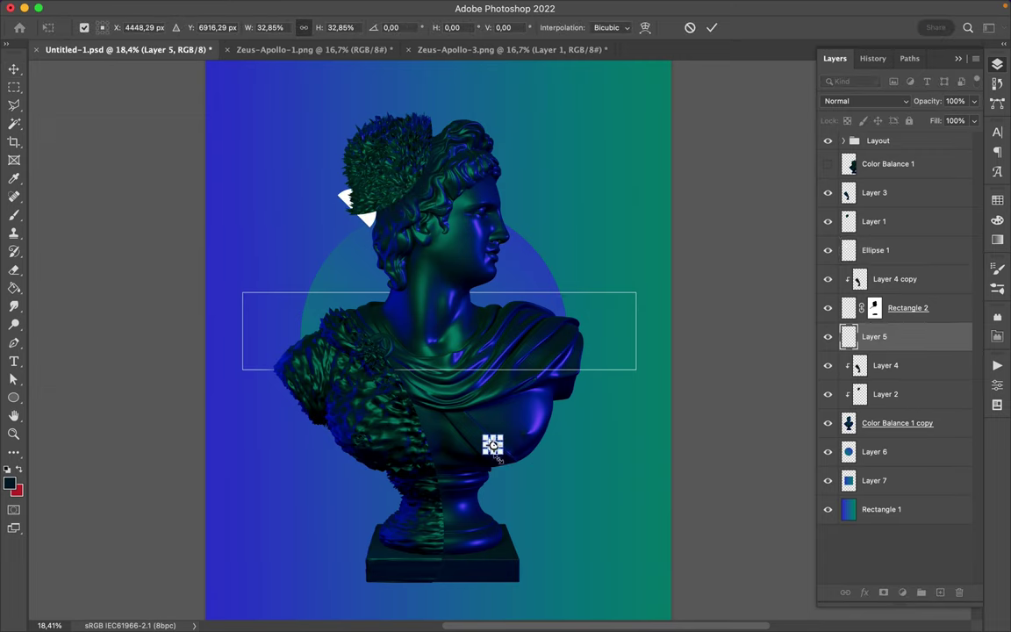
- Duplicate the half-circle into a staggered cluster of six near the chest
{"action": "mouse_move", "coordinate": [515, 465]}
{"action": "left_mouse_down"}
{"action": "mouse_move", "coordinate": [532, 481]}
{"action": "mouse_move", "coordinate": [533, 448]}
{"action": "left_mouse_up"}
{"action": "left_click", "coordinate": [531, 481], "text": "shift"}
{"action": "left_click", "coordinate": [515, 465], "text": "shift"}
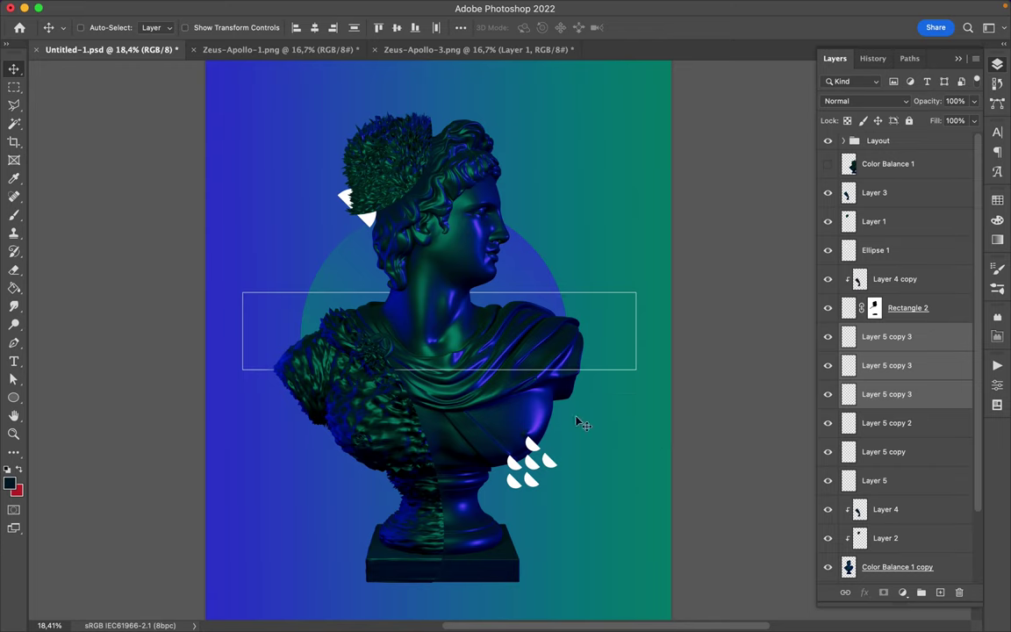
- Draw a diagonal Pen shape line with a 35 px white stroke above the bust layers
{"action": "key", "text": "p"}
{"action": "left_click", "coordinate": [93, 27]}
{"action": "left_click", "coordinate": [391, 392]}
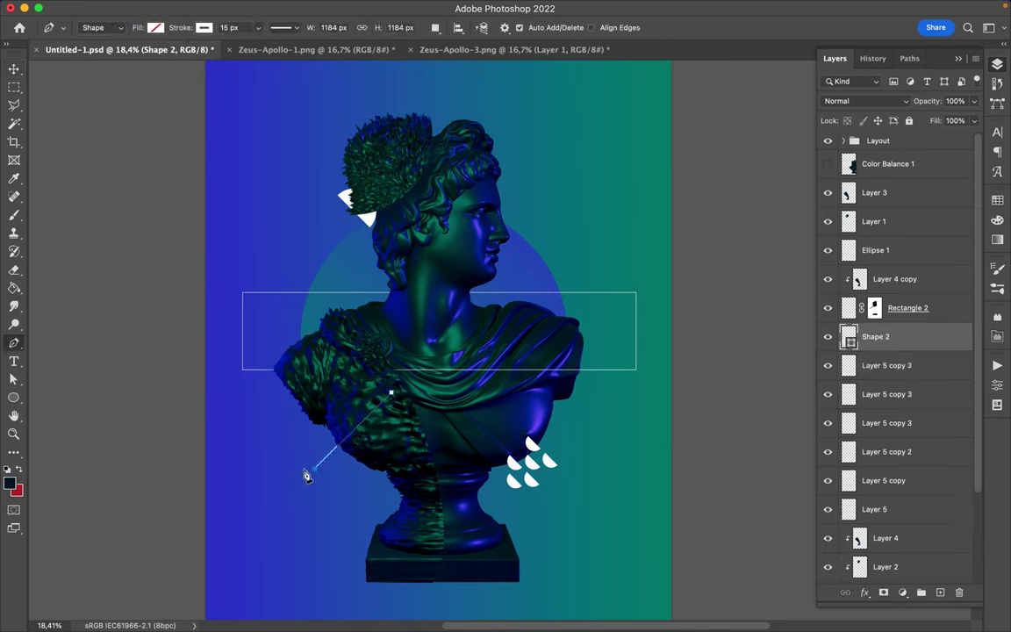
{"action": "left_click_drag", "start_coordinate": [885, 191], "coordinate": [883, 186]}
{"action": "left_click", "coordinate": [244, 26]}
{"action": "type", "text": "35"}
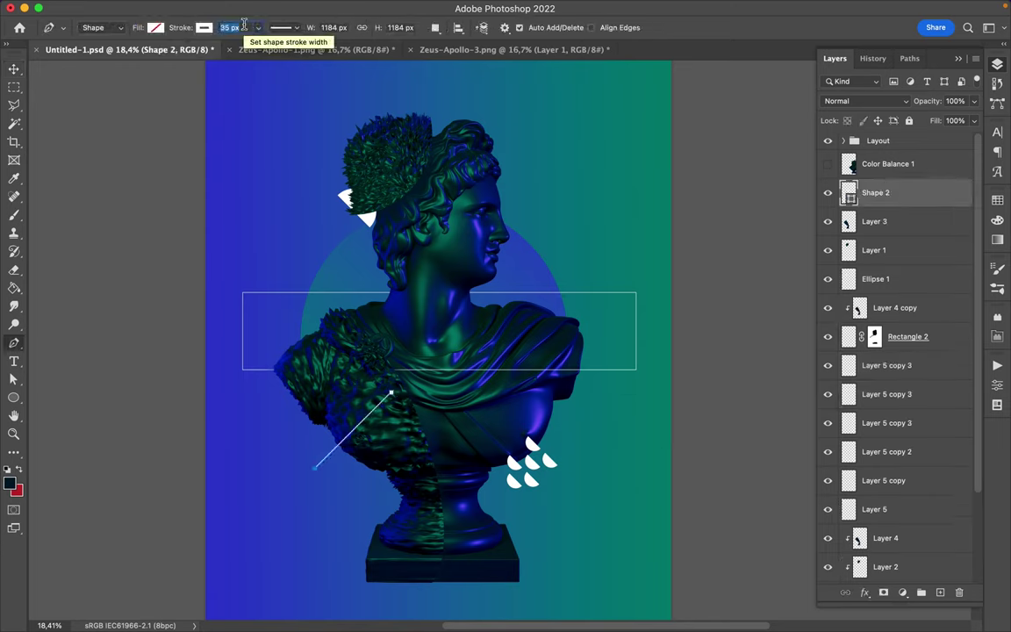
{"action": "key", "text": "Escape"}
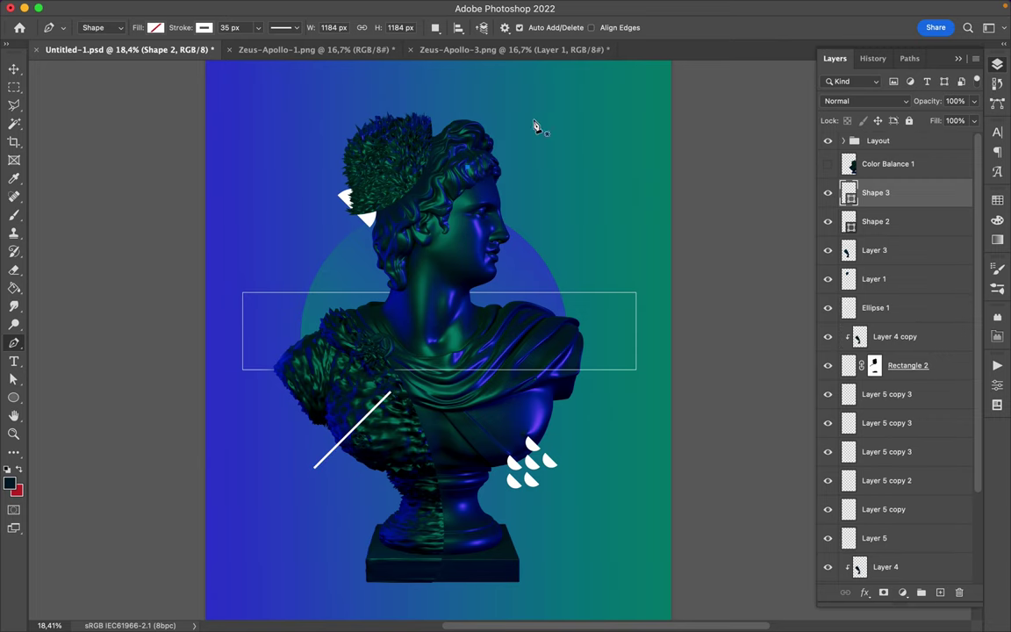
- Move the blue circle down and apply a perspective transform pulling its copy's top corners inward
{"action": "key", "text": "v"}
{"action": "key", "text": "super+0"}
{"action": "left_click_drag", "start_coordinate": [515, 278], "coordinate": [507, 437]}
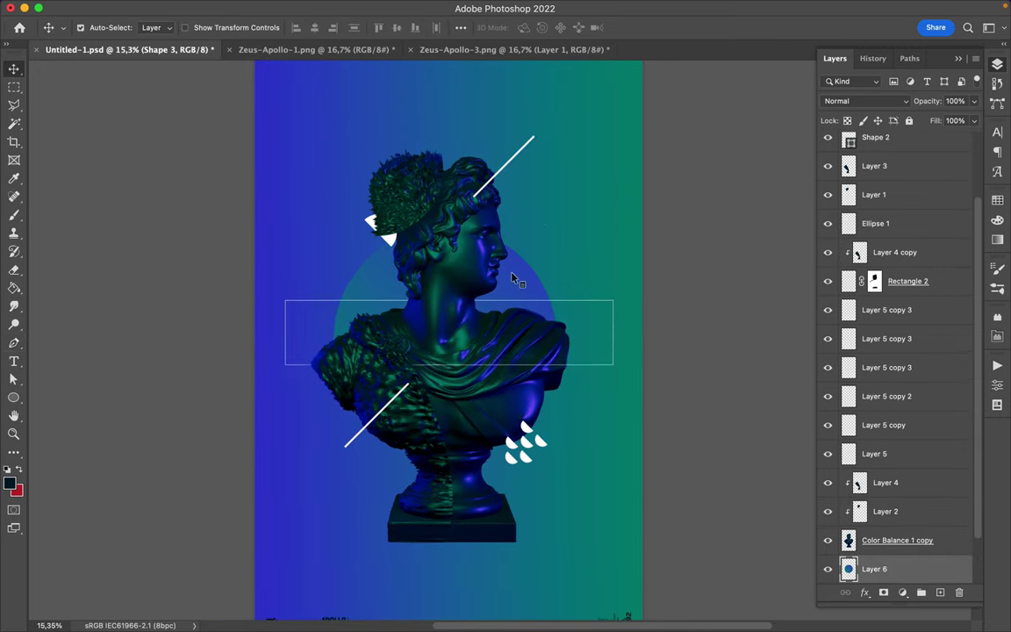
{"action": "key", "text": "super+t"}
{"action": "right_click", "coordinate": [454, 395]}
{"action": "left_click", "coordinate": [518, 361]}
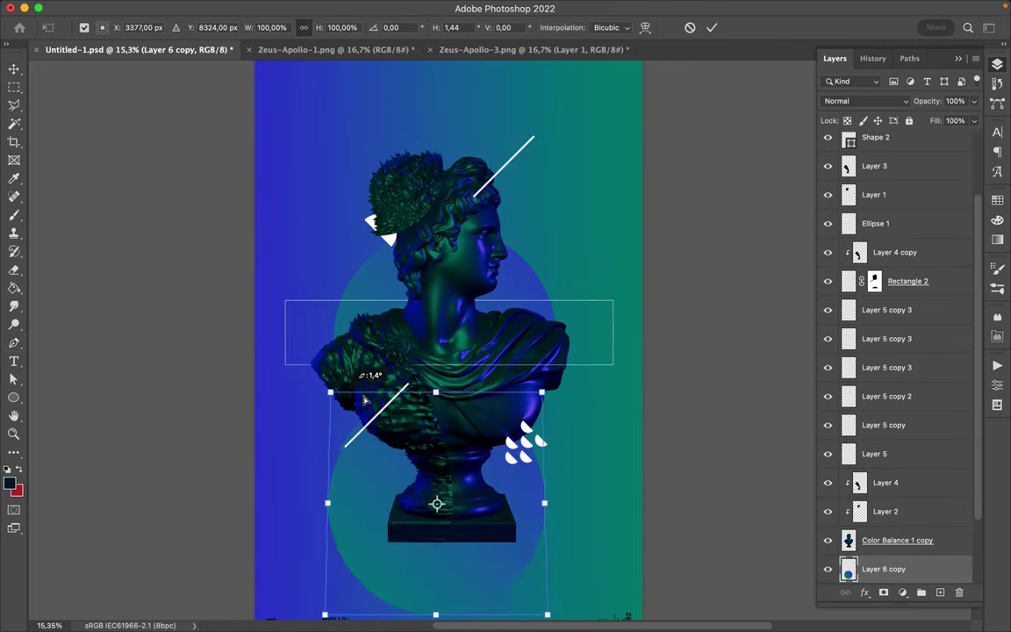
{"action": "mouse_move", "coordinate": [548, 389]}
{"action": "left_mouse_down"}
{"action": "mouse_move", "coordinate": [438, 399]}
{"action": "mouse_move", "coordinate": [367, 392]}
{"action": "left_mouse_up"}
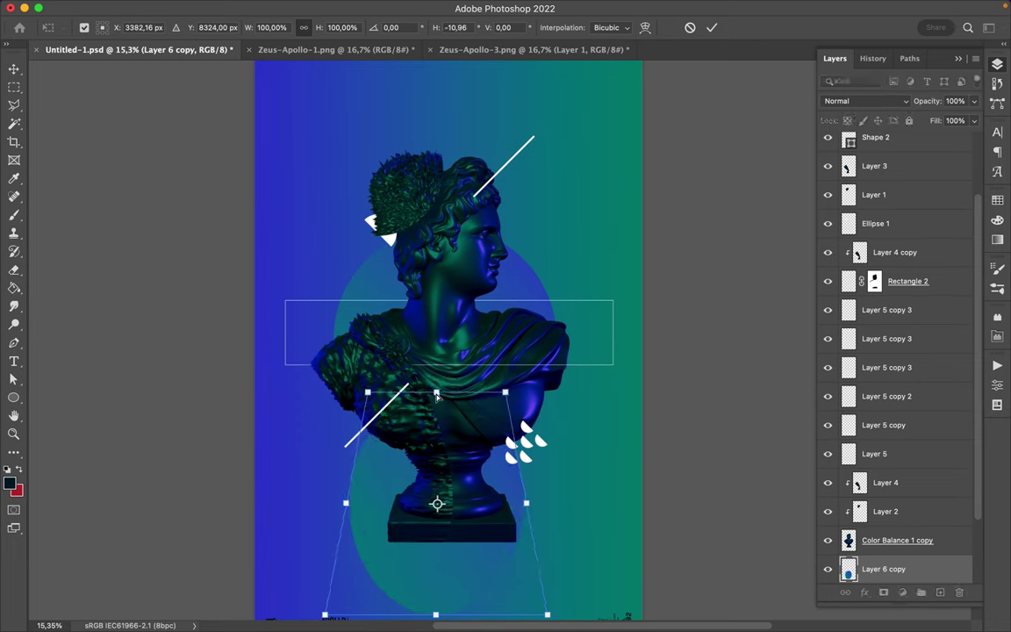
{"action": "key", "text": "Return"}
- Distort the circle copy to about half height and move it down
{"action": "key", "text": "super+t"}
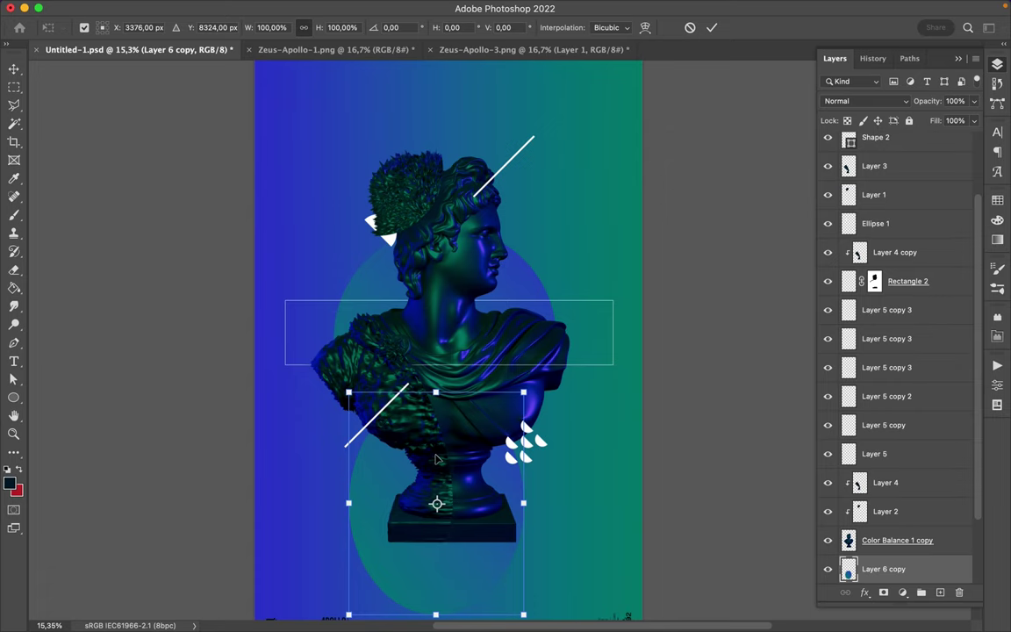
{"action": "right_click", "coordinate": [436, 458]}
{"action": "left_click", "coordinate": [447, 315]}
{"action": "mouse_move", "coordinate": [436, 615]}
{"action": "left_mouse_down"}
{"action": "mouse_move", "coordinate": [445, 498]}
{"action": "mouse_move", "coordinate": [439, 560]}
{"action": "left_mouse_up"}
{"action": "key", "text": "Return"}
{"action": "left_click_drag", "start_coordinate": [381, 465], "coordinate": [395, 542]}
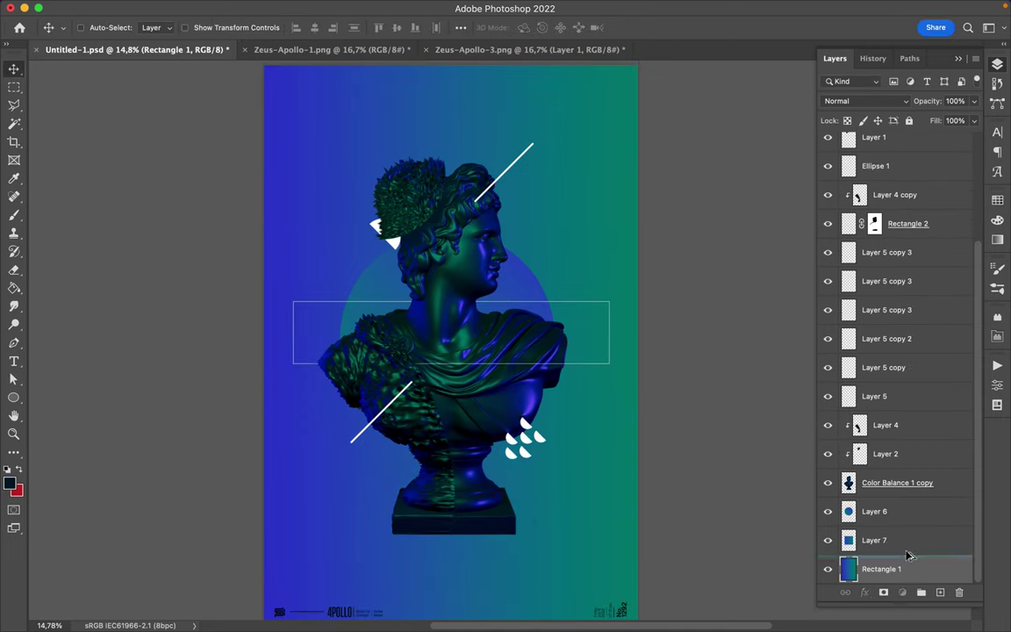
- Rotate the gradient copy a quarter turn and save the poster
{"action": "key", "text": "ctrl+t"}
{"action": "left_click_drag", "start_coordinate": [667, 97], "coordinate": [389, 254]}
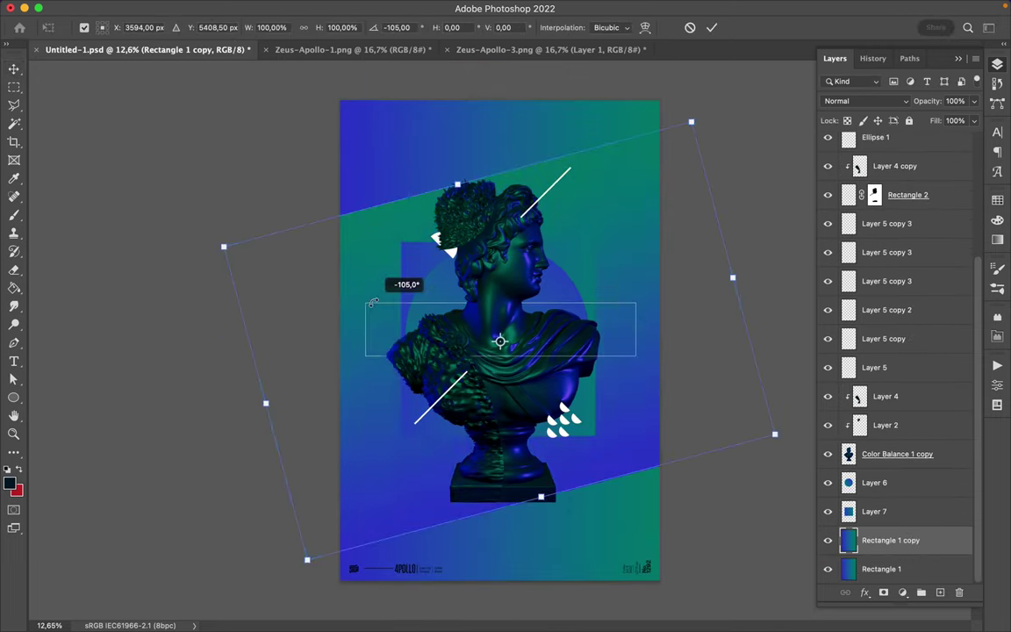
{"action": "key", "text": "Return"}
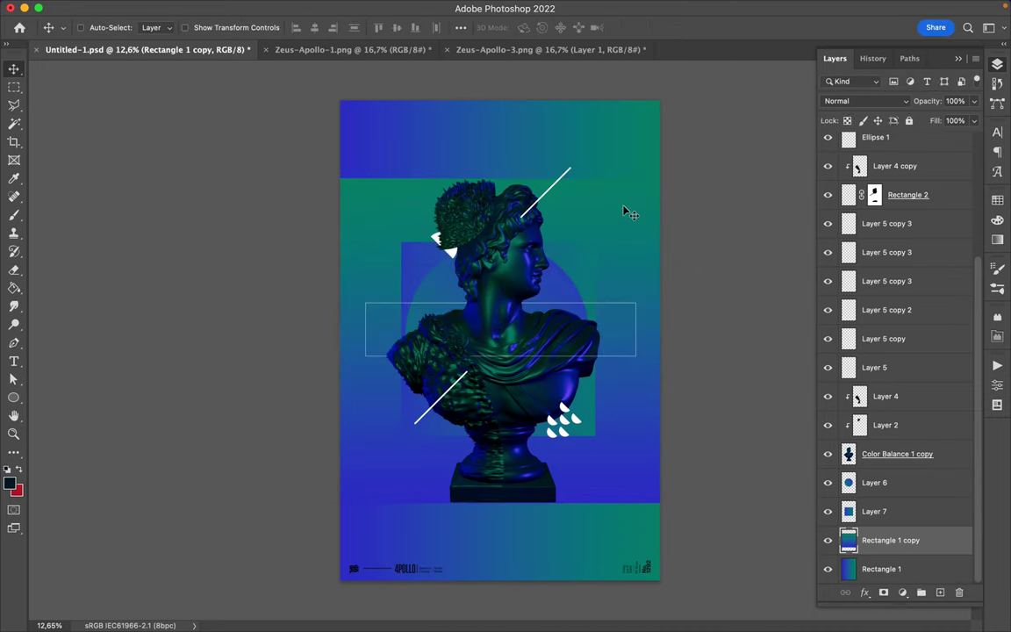
{"action": "left_click", "coordinate": [509, 339], "text": "ctrl"}
{"action": "key", "text": "ctrl+s"}
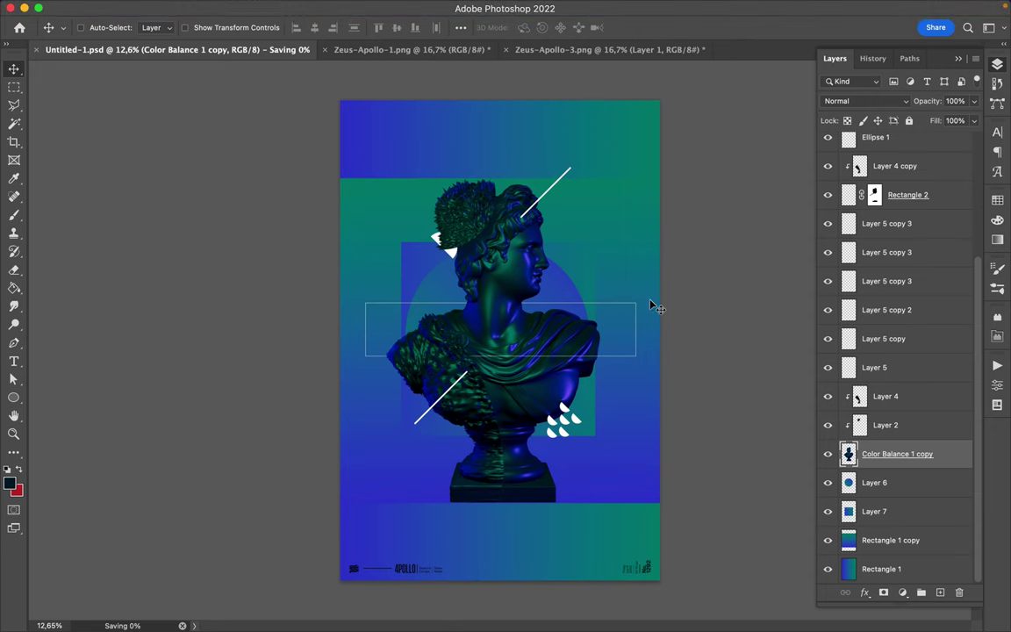
- Duplicate Layer 4 and reposition the Rectangle 1 gradient copy
{"action": "scroll", "coordinate": [588, 359], "scroll_direction": "up", "scroll_amount": 5}
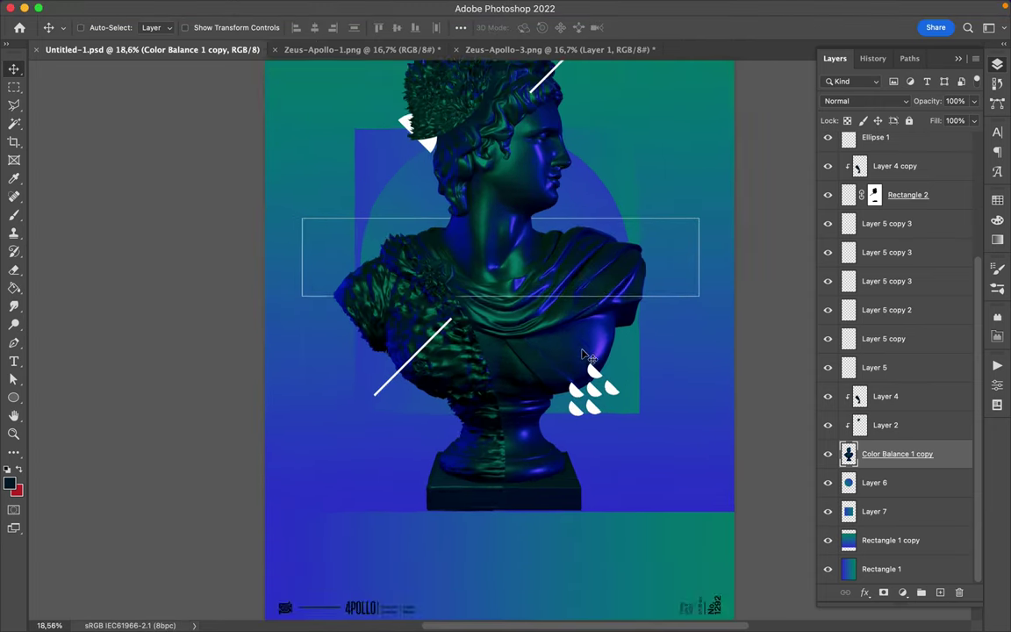
{"action": "key", "text": "ctrl+v"}
{"action": "key", "text": "Return"}
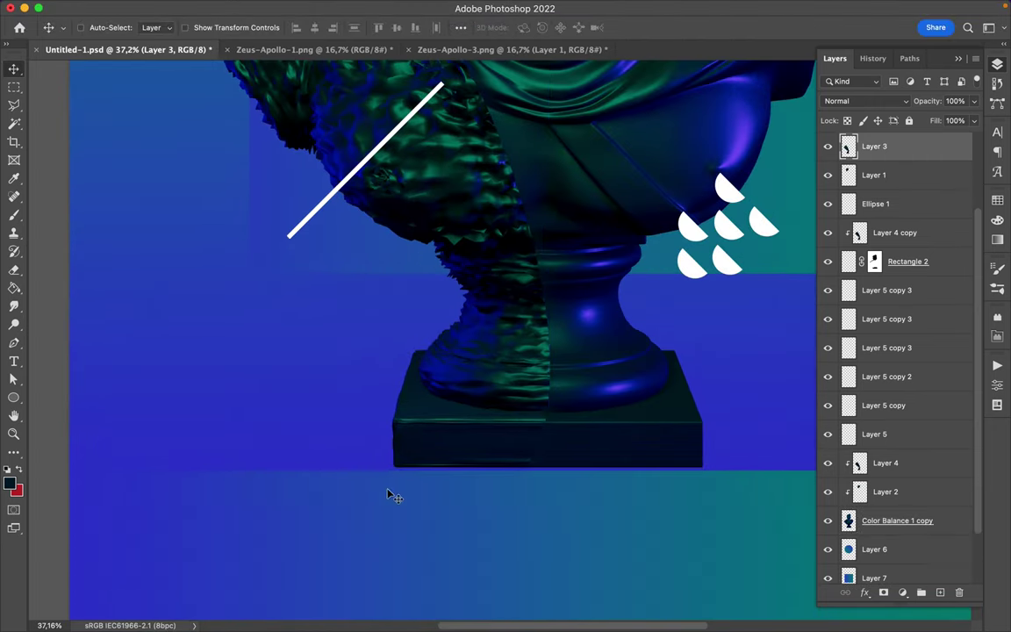
{"action": "scroll", "coordinate": [390, 491], "scroll_direction": "down", "scroll_amount": 4}
{"action": "left_click", "coordinate": [869, 460]}
{"action": "left_click_drag", "start_coordinate": [869, 461], "coordinate": [905, 485]}
{"action": "left_click", "coordinate": [560, 481], "text": "ctrl"}
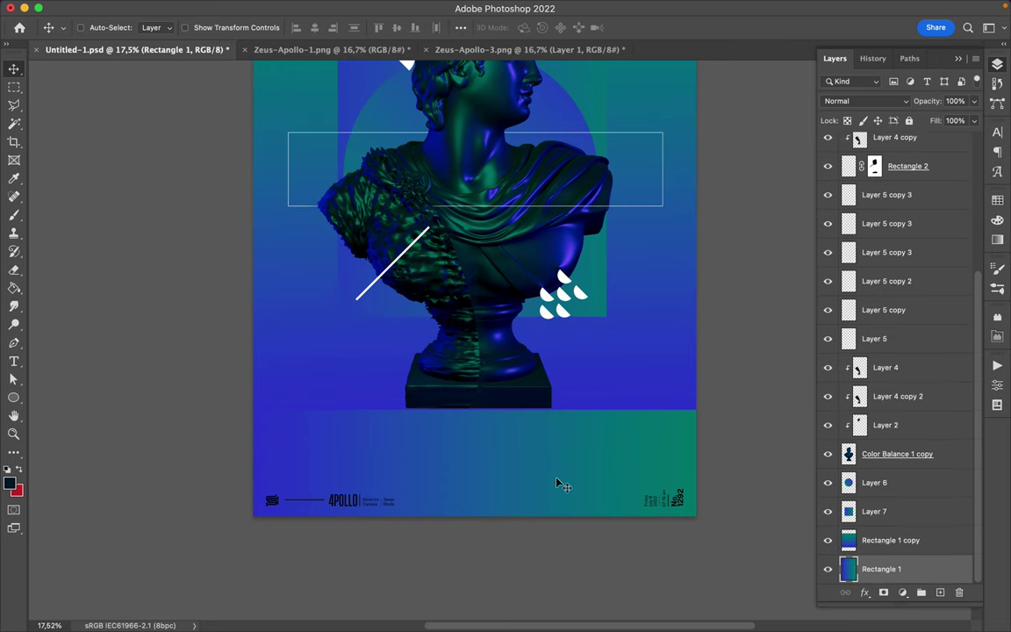
{"action": "left_click_drag", "start_coordinate": [601, 428], "coordinate": [609, 442]}
- Pull the gradient copy's top edge down to form a horizontal band
{"action": "scroll", "coordinate": [609, 442], "scroll_direction": "down", "scroll_amount": 2}
{"action": "key", "text": "ctrl+t"}
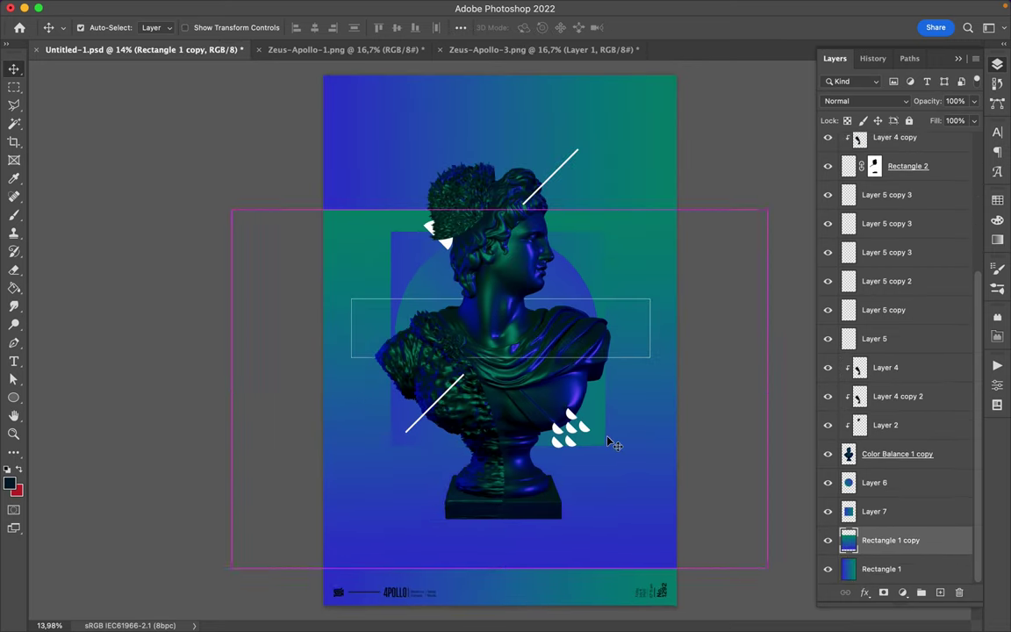
{"action": "left_click_drag", "start_coordinate": [499, 210], "coordinate": [505, 235]}
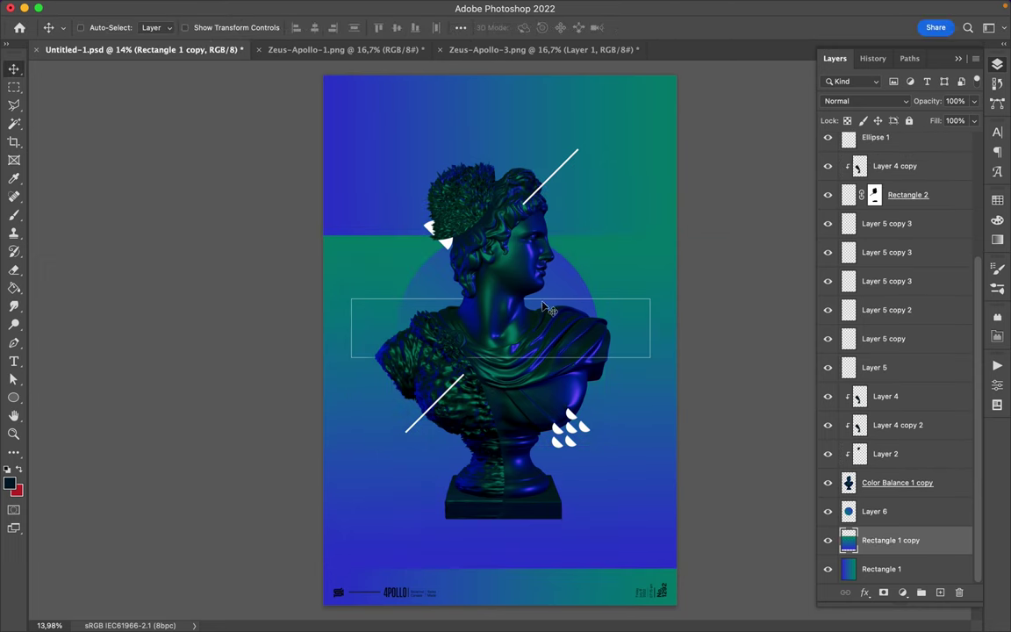
{"action": "left_click_drag", "start_coordinate": [499, 238], "coordinate": [498, 253]}
{"action": "key", "text": "Return"}
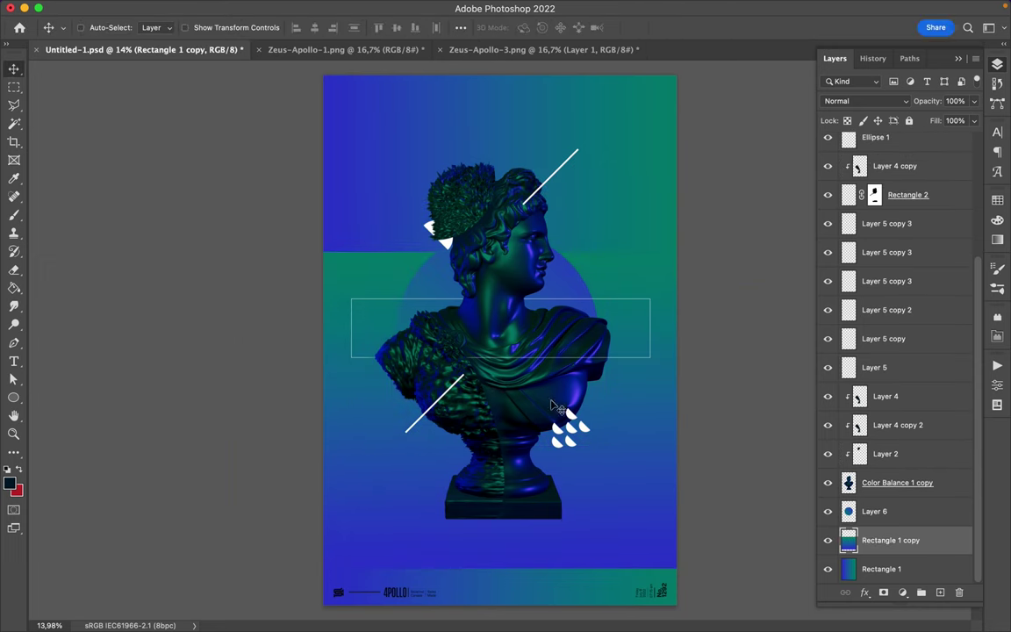
- Duplicate the tinted bust beneath the original and flip-squash the copy under it
{"action": "left_click_drag", "start_coordinate": [897, 483], "coordinate": [931, 512]}
{"action": "key", "text": "ctrl+t"}
{"action": "mouse_move", "coordinate": [497, 158]}
{"action": "left_mouse_down"}
{"action": "mouse_move", "coordinate": [496, 553]}
{"action": "mouse_move", "coordinate": [512, 554]}
{"action": "left_mouse_up"}
- Apply a 108.9 px Gaussian Blur to the bust copy and move it under the pedestal
{"action": "key", "text": "Return"}
{"action": "left_click", "coordinate": [355, 9]}
{"action": "left_click", "coordinate": [545, 227]}
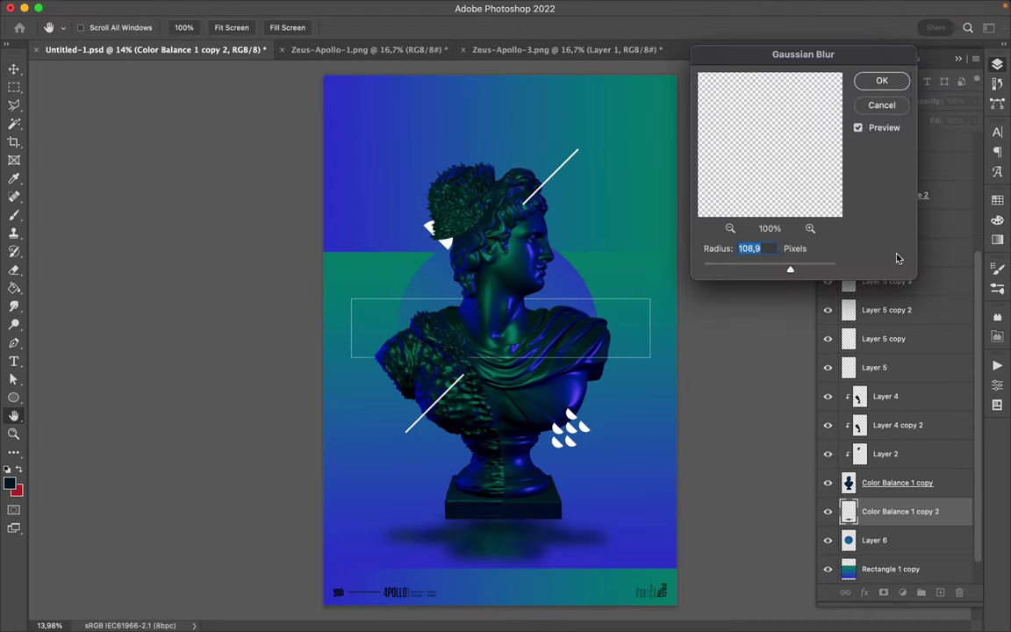
{"action": "left_click", "coordinate": [882, 80]}
{"action": "left_click_drag", "start_coordinate": [509, 560], "coordinate": [541, 541]}
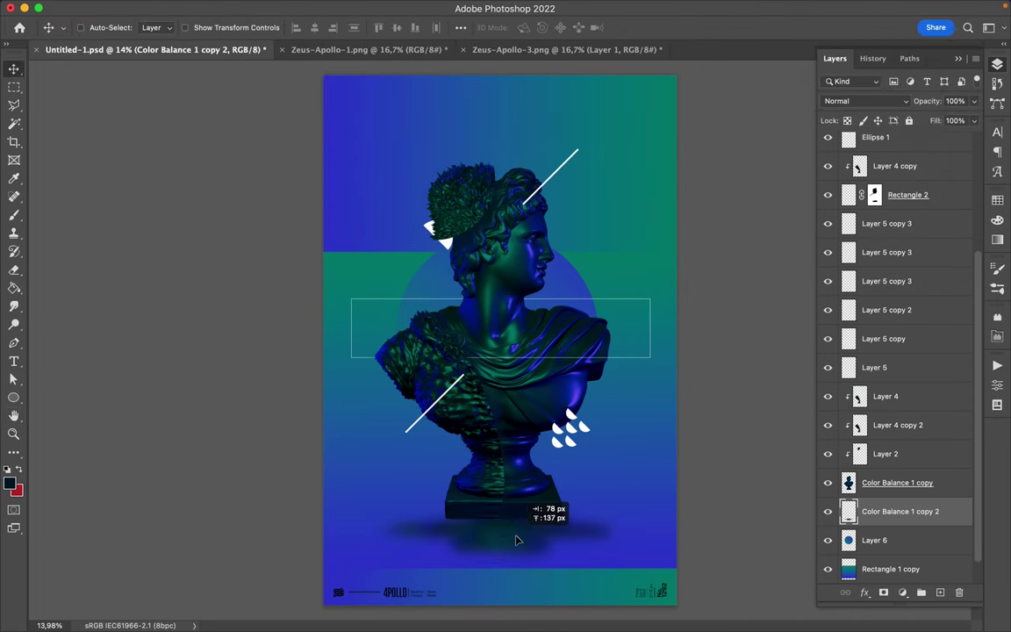
- Stretch the blurred shadow taller and wider beneath the pedestal
{"action": "key", "text": "ctrl+t"}
{"action": "left_click_drag", "start_coordinate": [497, 471], "coordinate": [497, 447]}
{"action": "left_click_drag", "start_coordinate": [496, 545], "coordinate": [496, 560]}
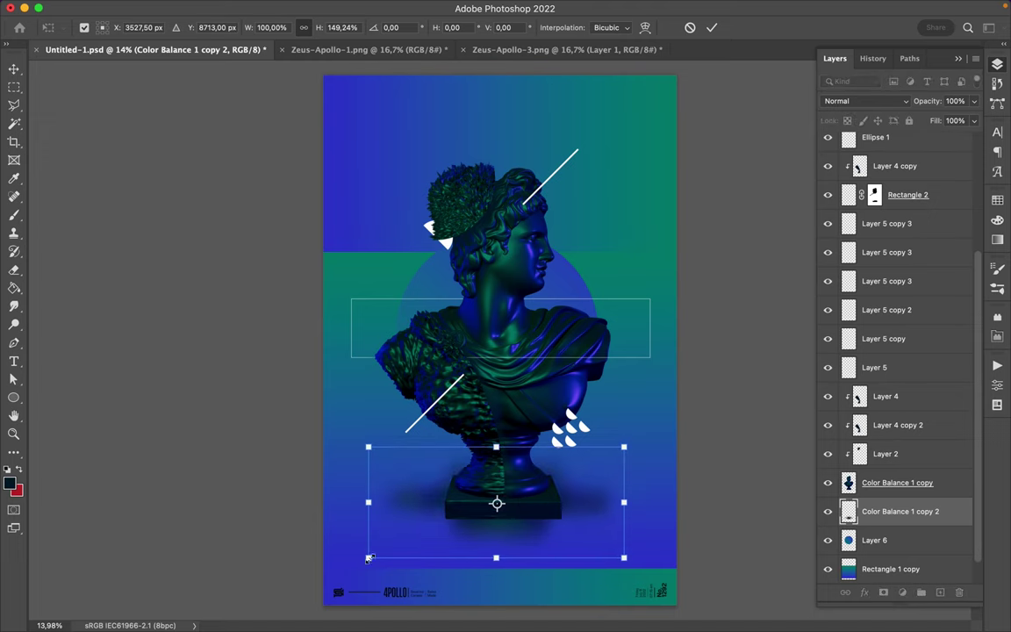
{"action": "left_click_drag", "start_coordinate": [623, 502], "coordinate": [584, 481]}
{"action": "key", "text": "Return"}
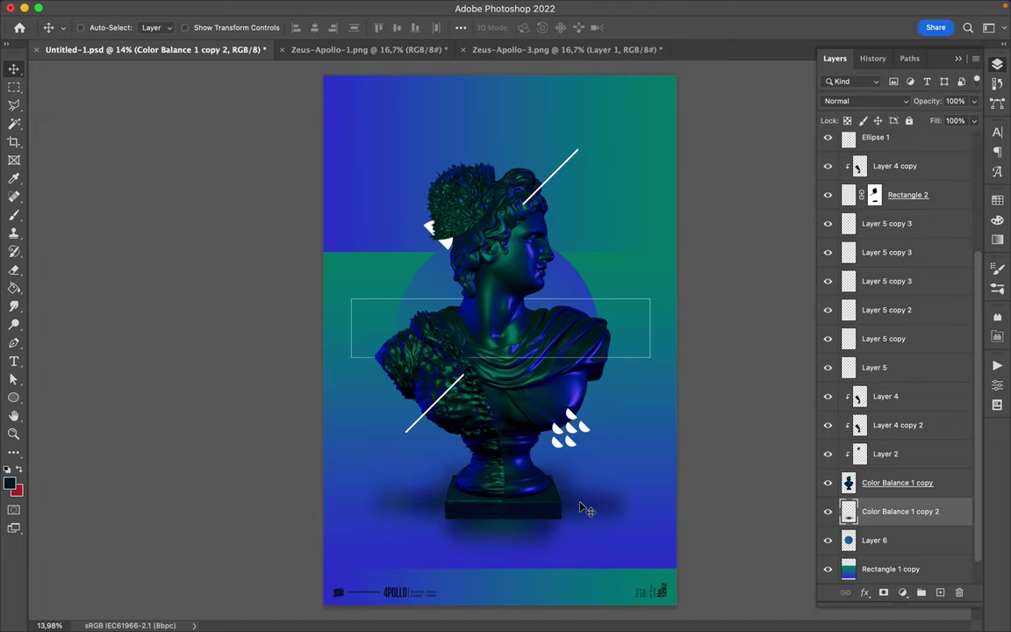
- Flare the shadow's bottom corners outward and widen it slightly
{"action": "key", "text": "ctrl+t"}
{"action": "left_click_drag", "start_coordinate": [351, 560], "coordinate": [330, 562]}
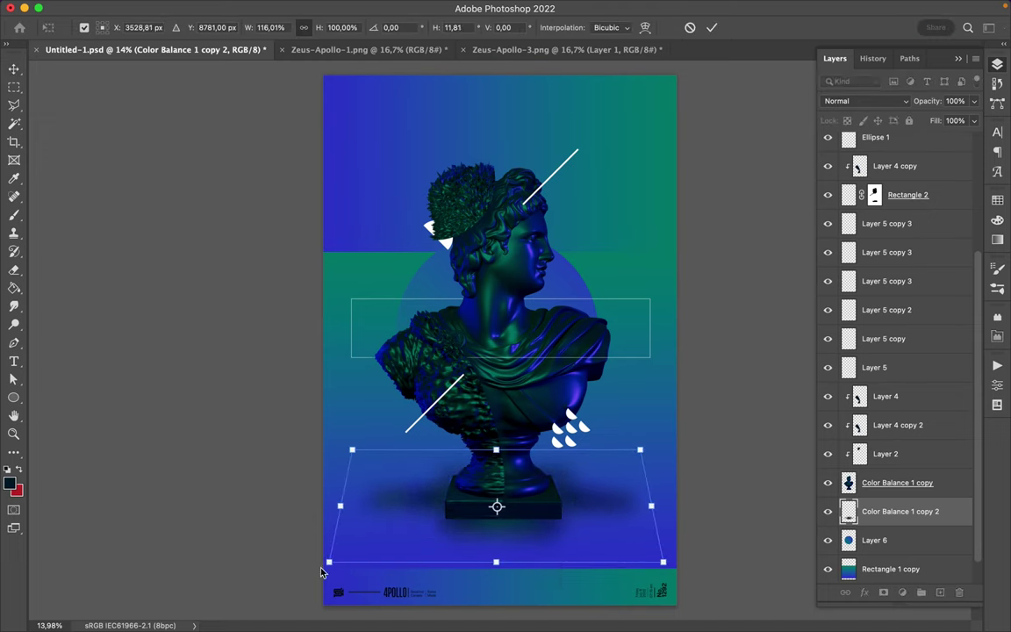
{"action": "key", "text": "Return"}
{"action": "key", "text": "ctrl+t"}
{"action": "left_click_drag", "start_coordinate": [329, 510], "coordinate": [343, 510]}
{"action": "key", "text": "Return"}
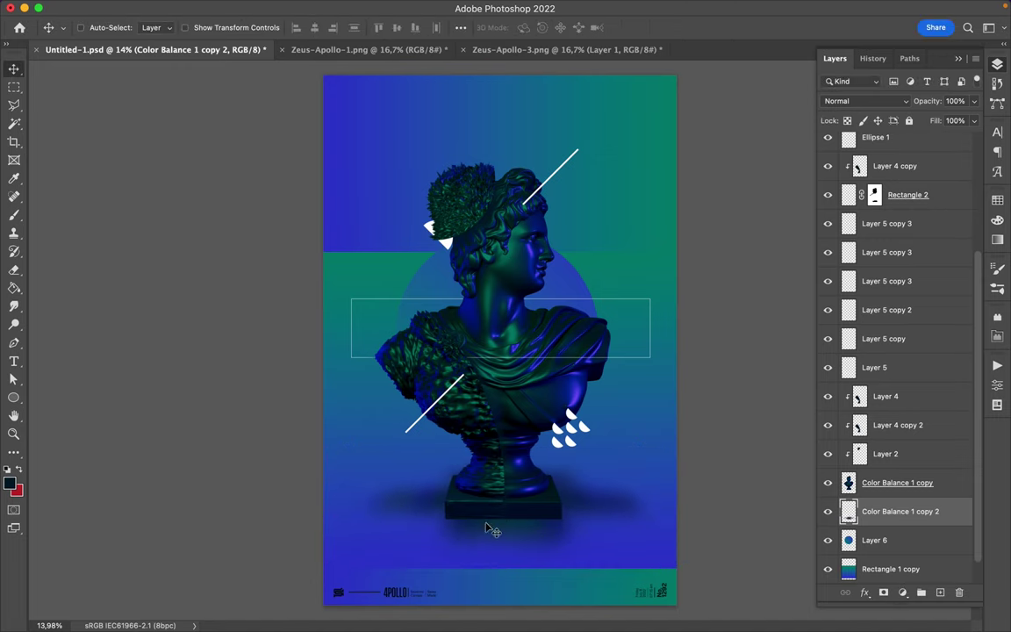
- Switch to Full Screen Mode so the Apollo poster shows alone on black
{"action": "key", "text": "f"}
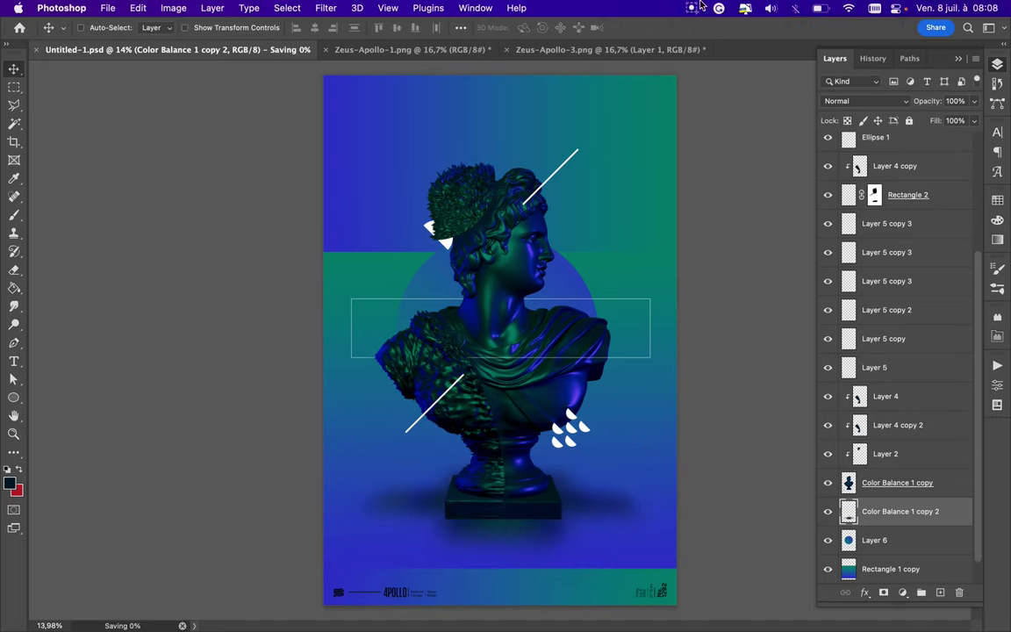
{"action": "key", "text": "f"}
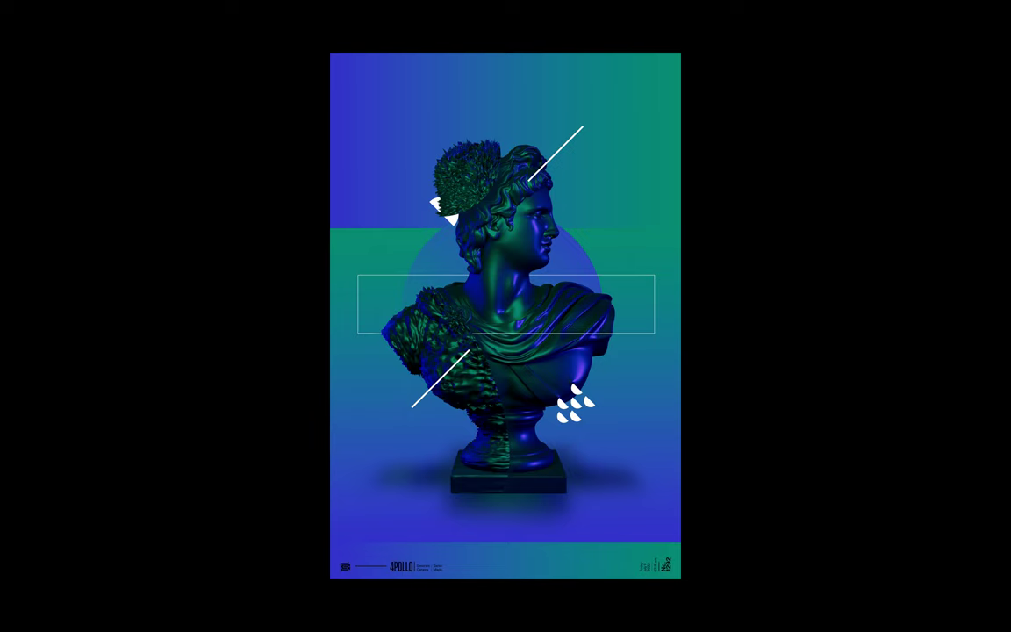